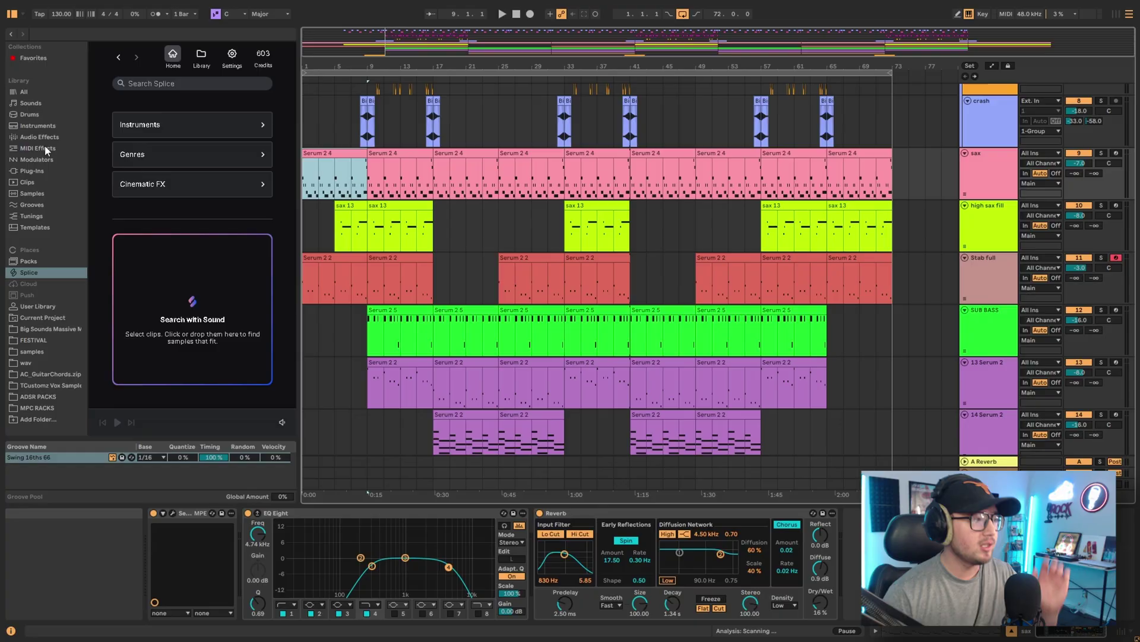
Show all browser items, open the Splice panel and go to its saved-samples Library page.
left_click(54, 93)
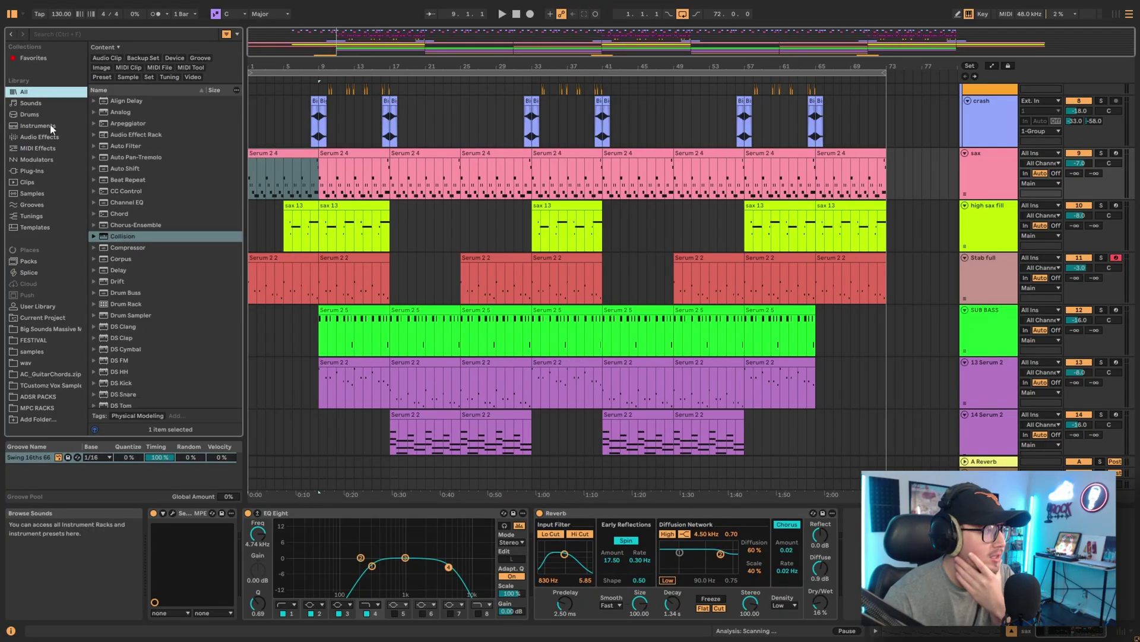
left_click(48, 272)
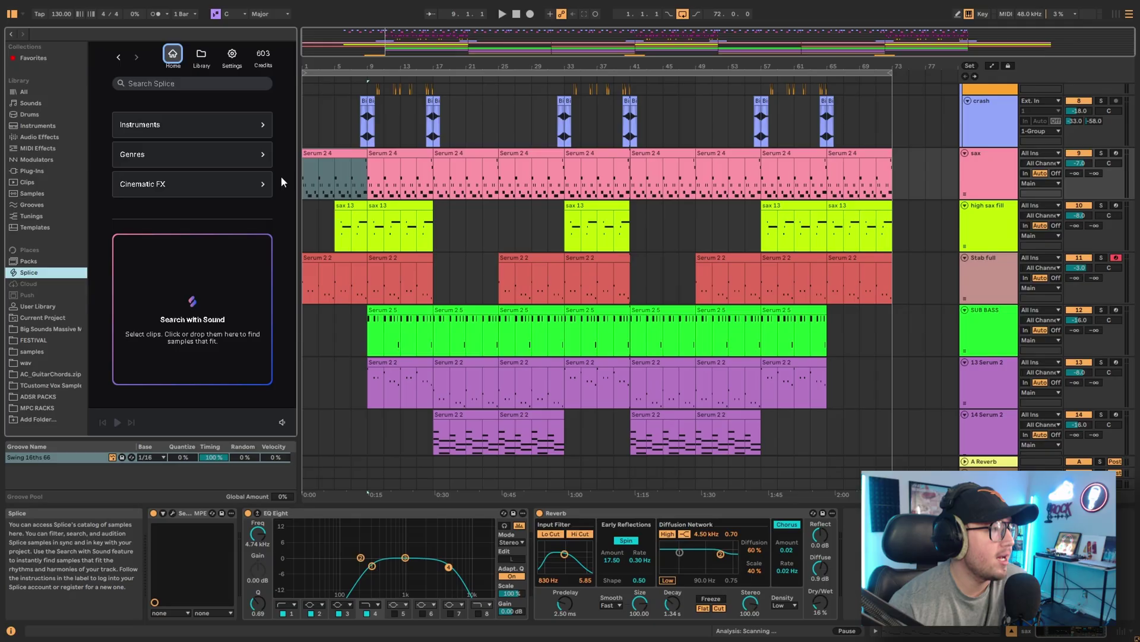
left_click(201, 56)
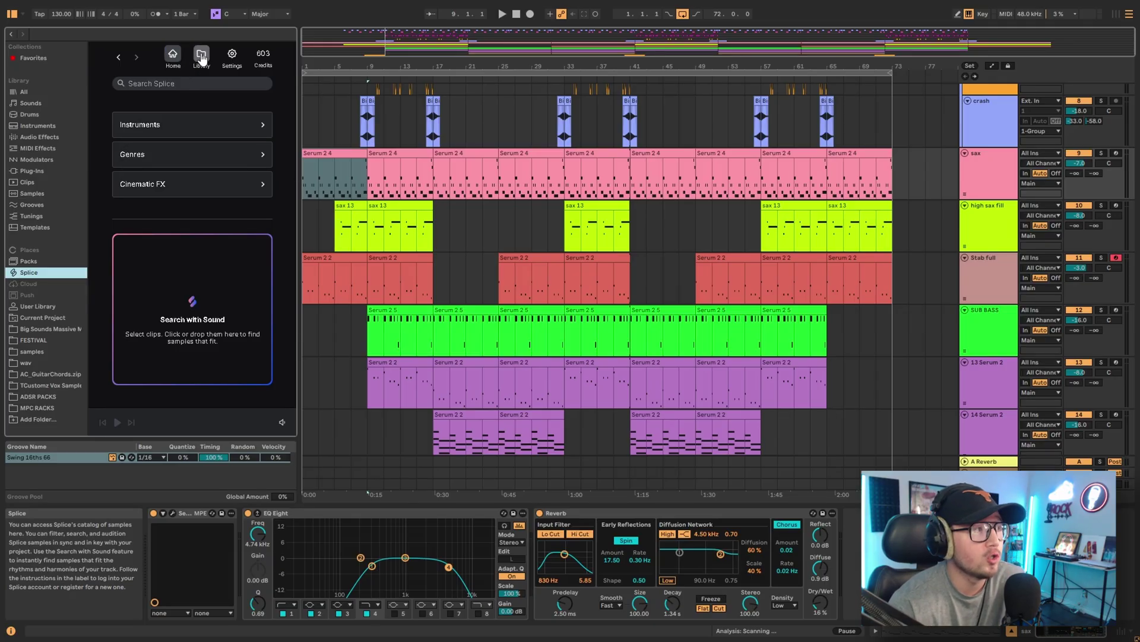
left_click(201, 56)
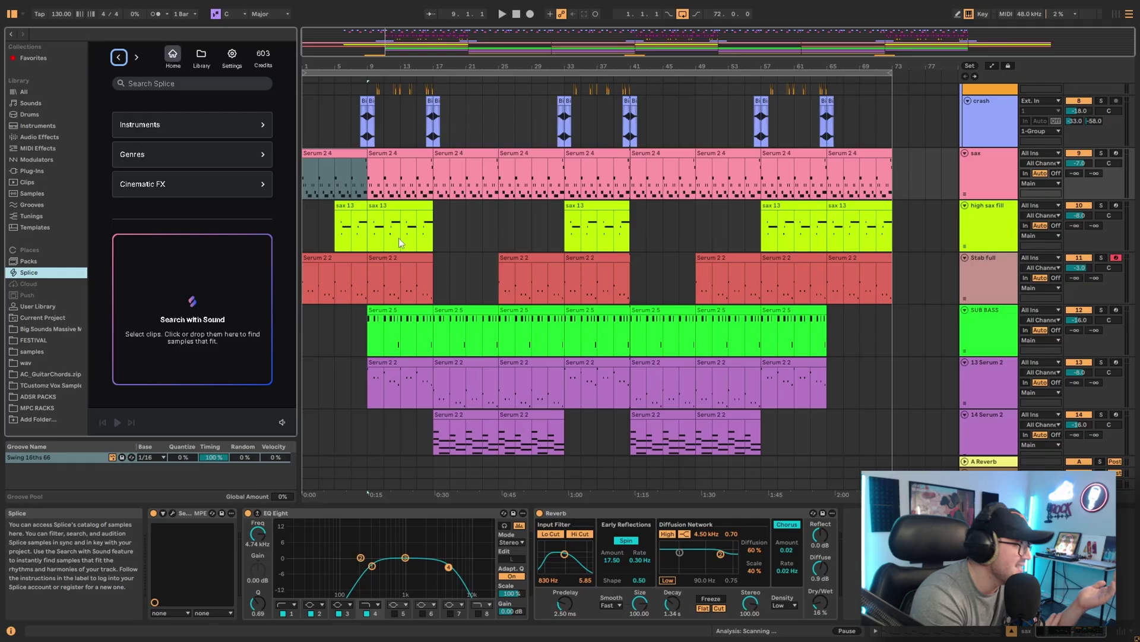
Place the insert marker at bar 33 and select the sax clip spanning bars 33–41.
left_click(565, 174)
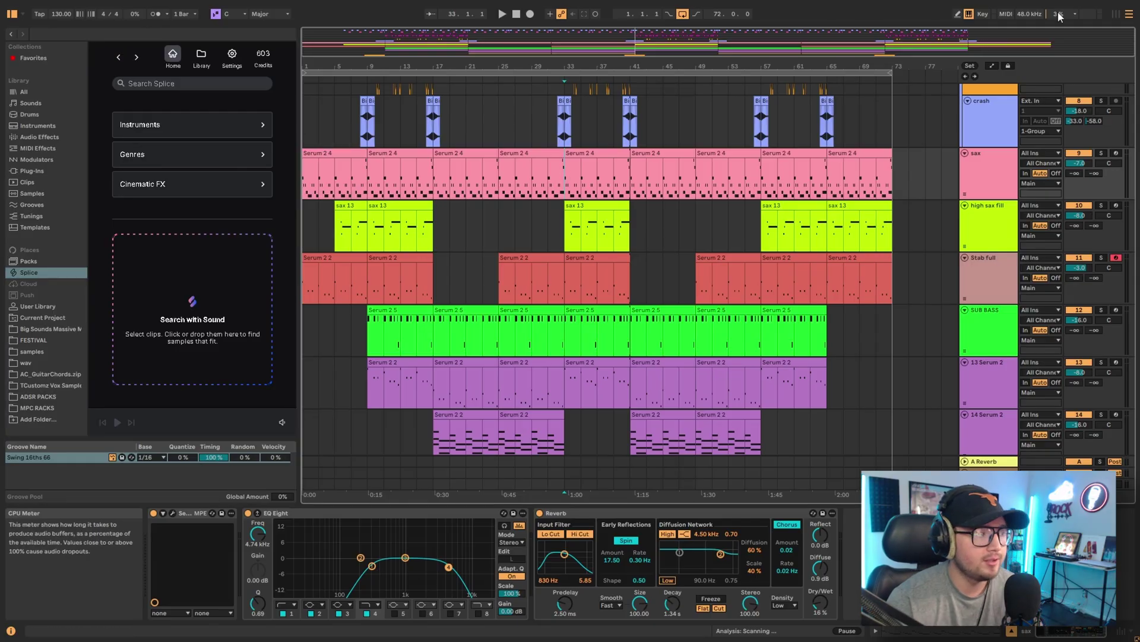
left_click(565, 145)
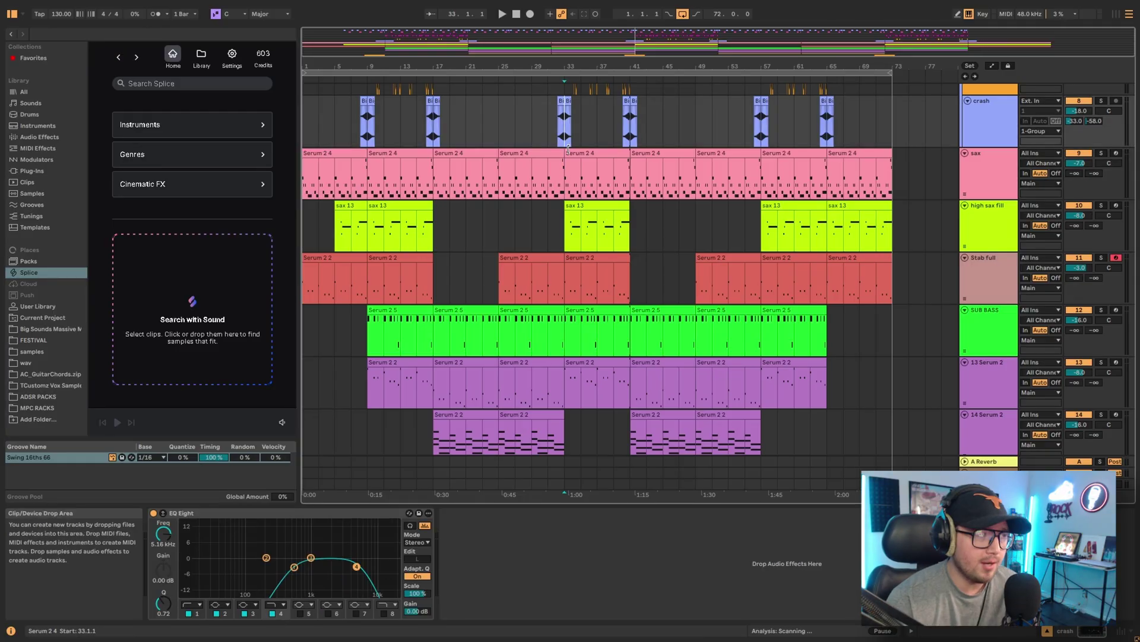
left_click(571, 153)
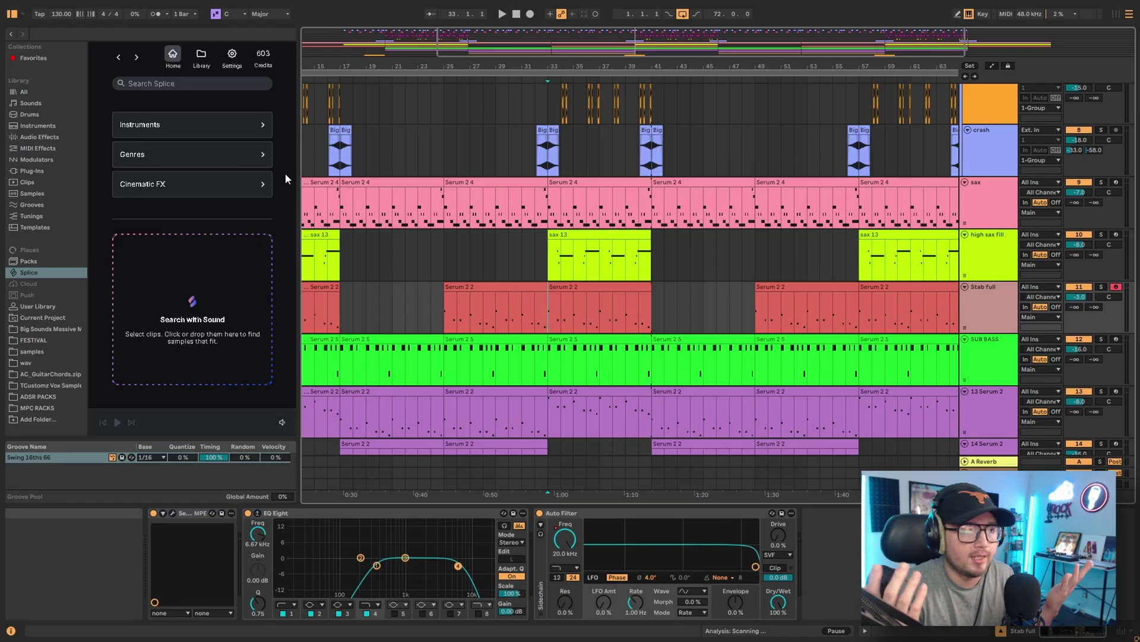
Navigate Splice back to its home page and open the Instruments categories.
left_click(198, 149)
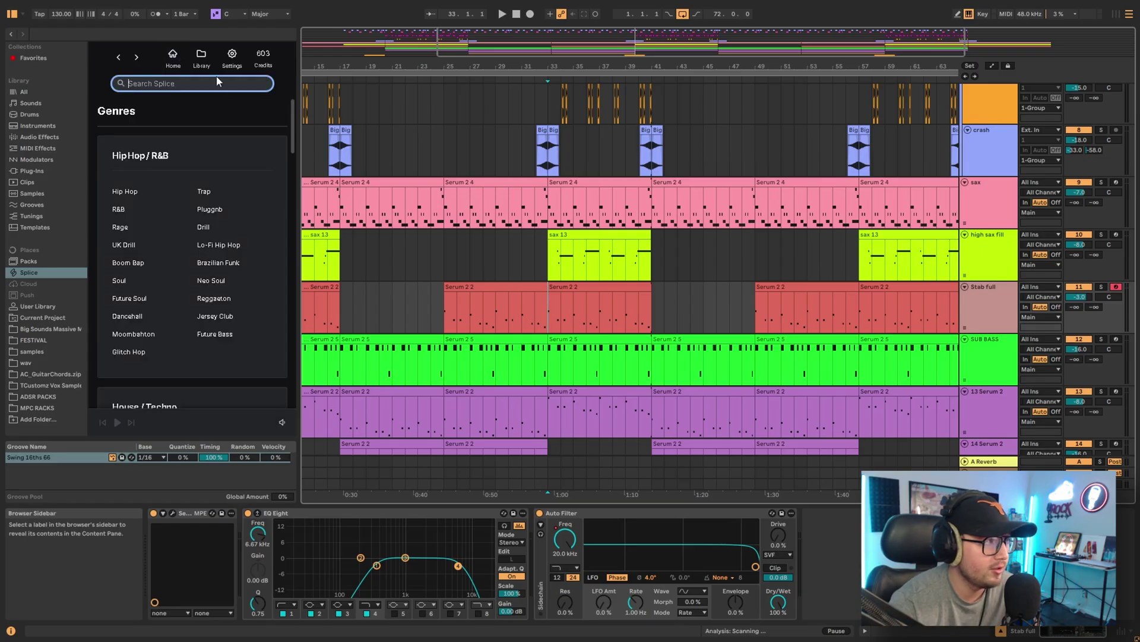
left_click(201, 55)
left_click(173, 55)
left_click(188, 121)
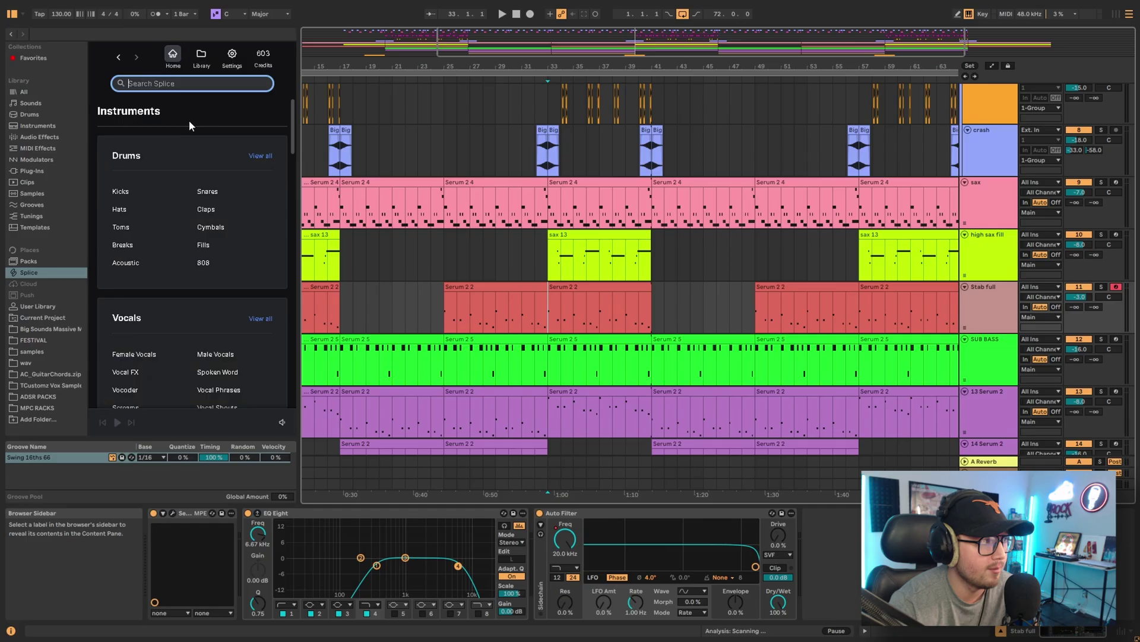
scroll(177, 266, "down", 10)
Preview the first Violin chords sample, stop it, and return to the instrument categories.
left_click(121, 302)
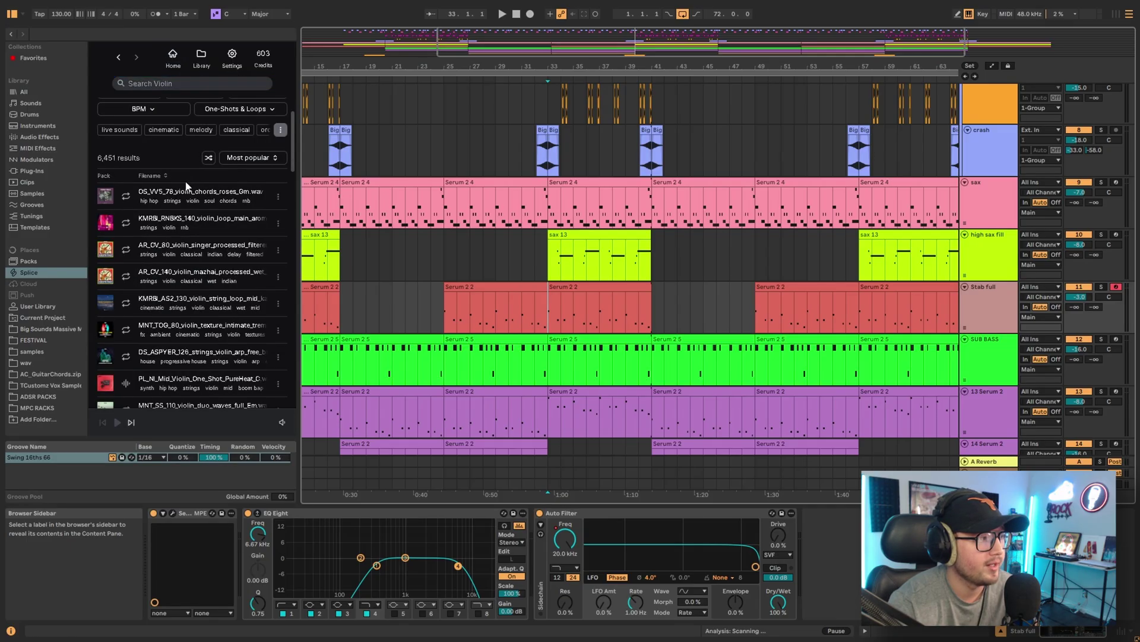
left_click(125, 196)
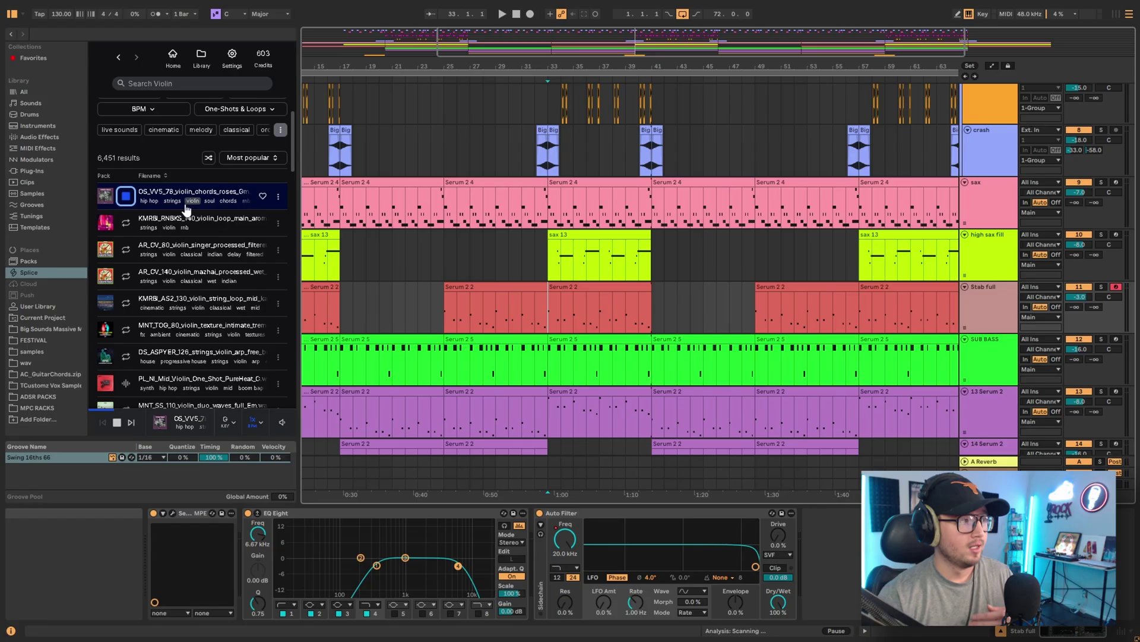
left_click(123, 198)
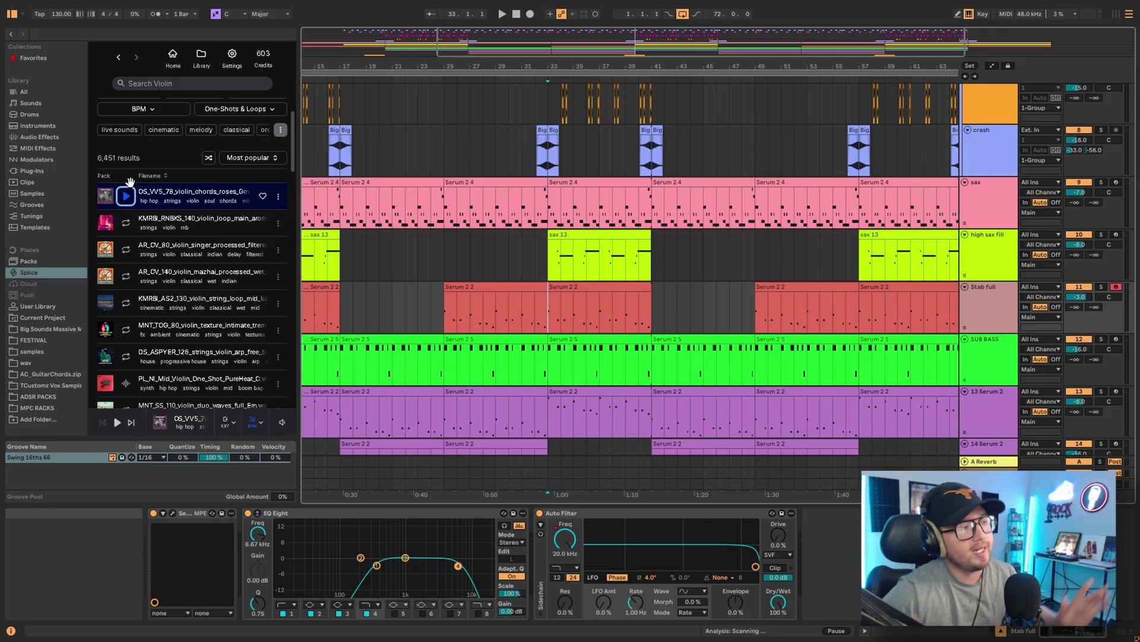
left_click(120, 58)
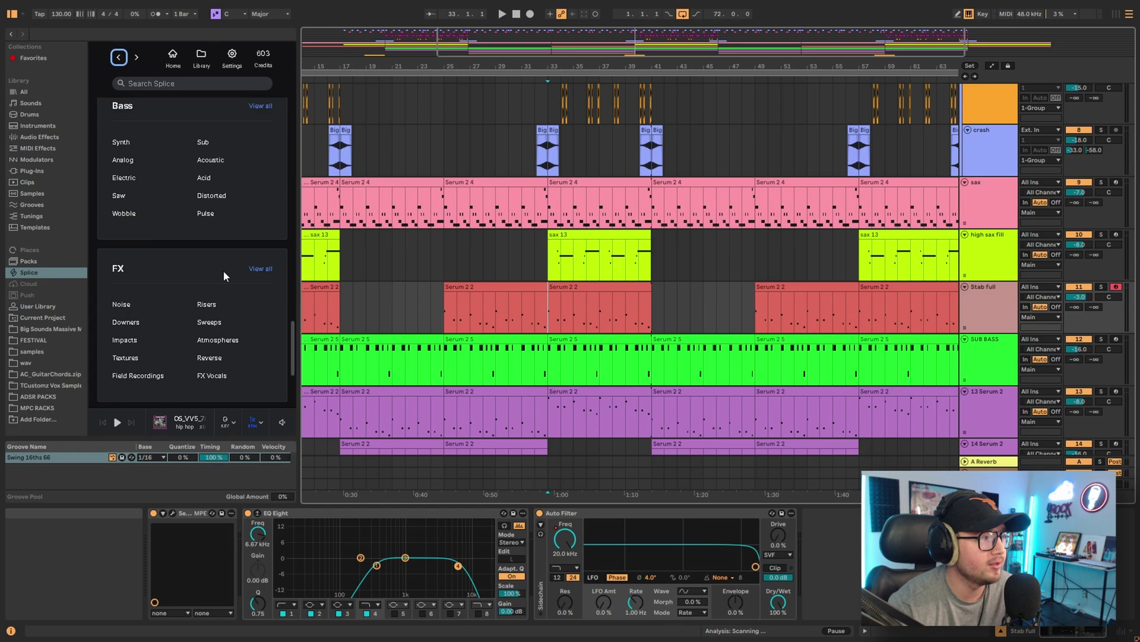
Return Splice to its home page and set the playback start at bar 17.
left_click(175, 62)
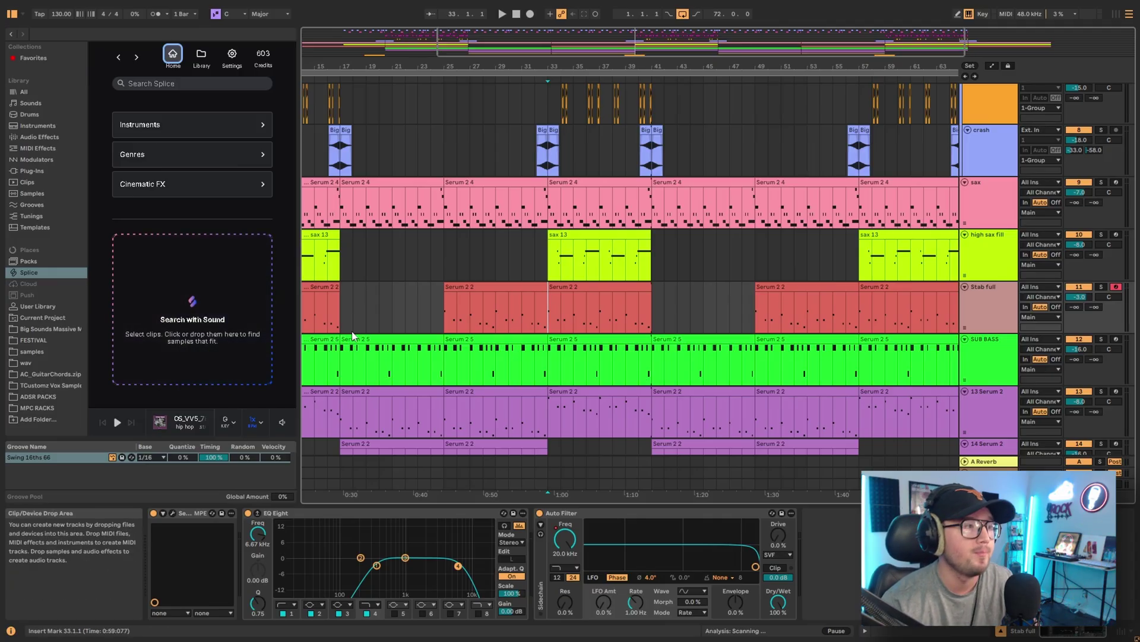
left_click(346, 152)
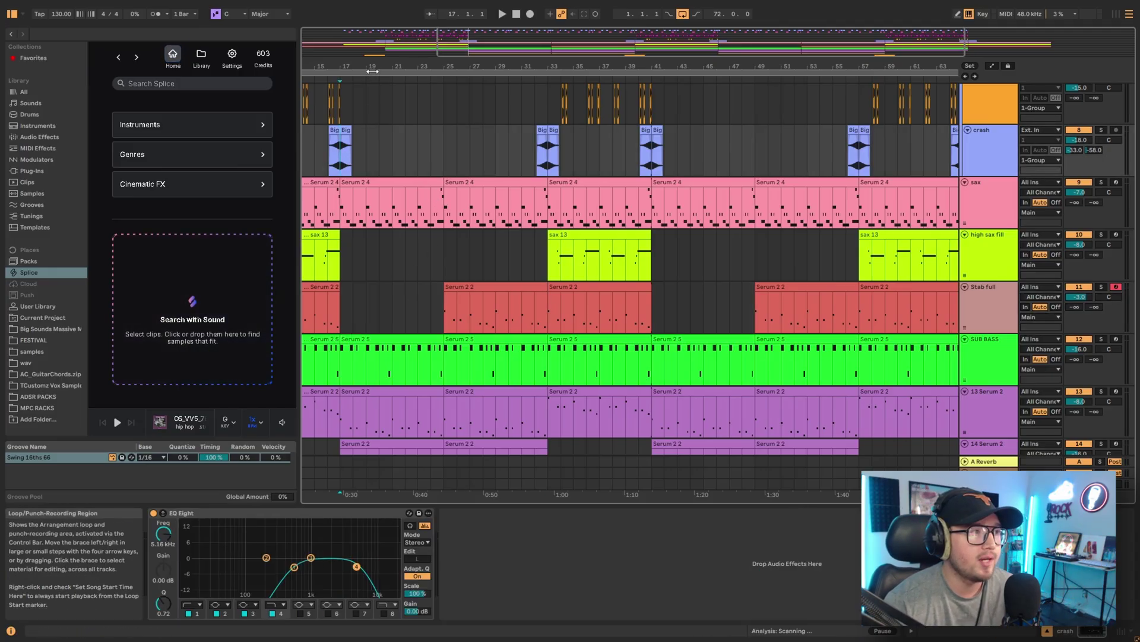
scroll(507, 208, "up", 2)
scroll(511, 209, "down", 1)
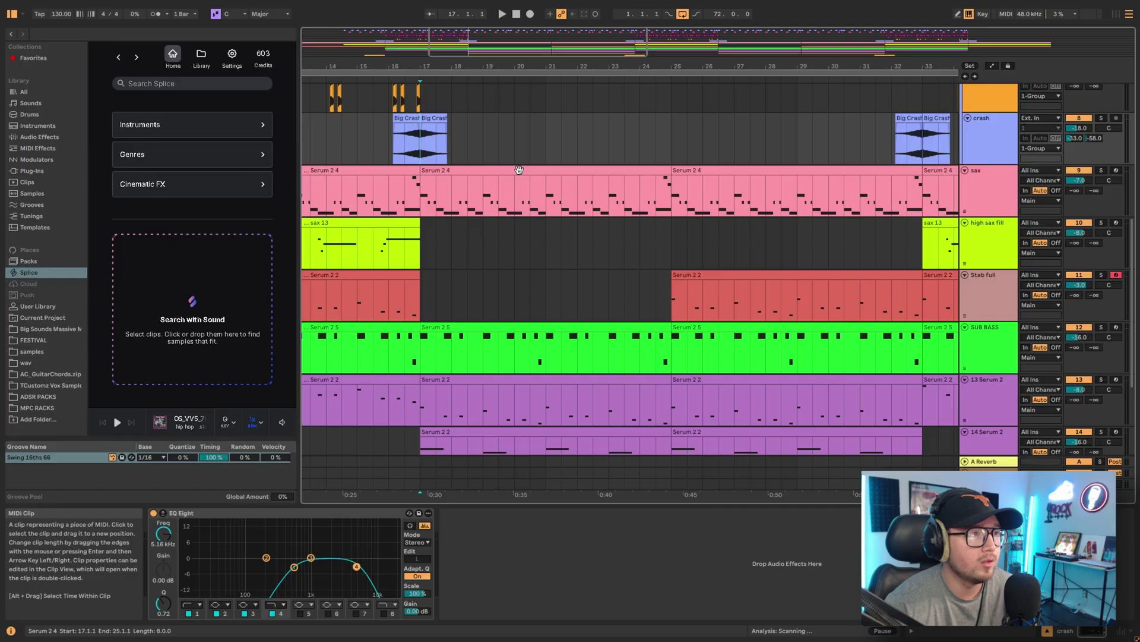
Solo the sax track, select its bar 17–25 clip and start playback.
left_click(1103, 173)
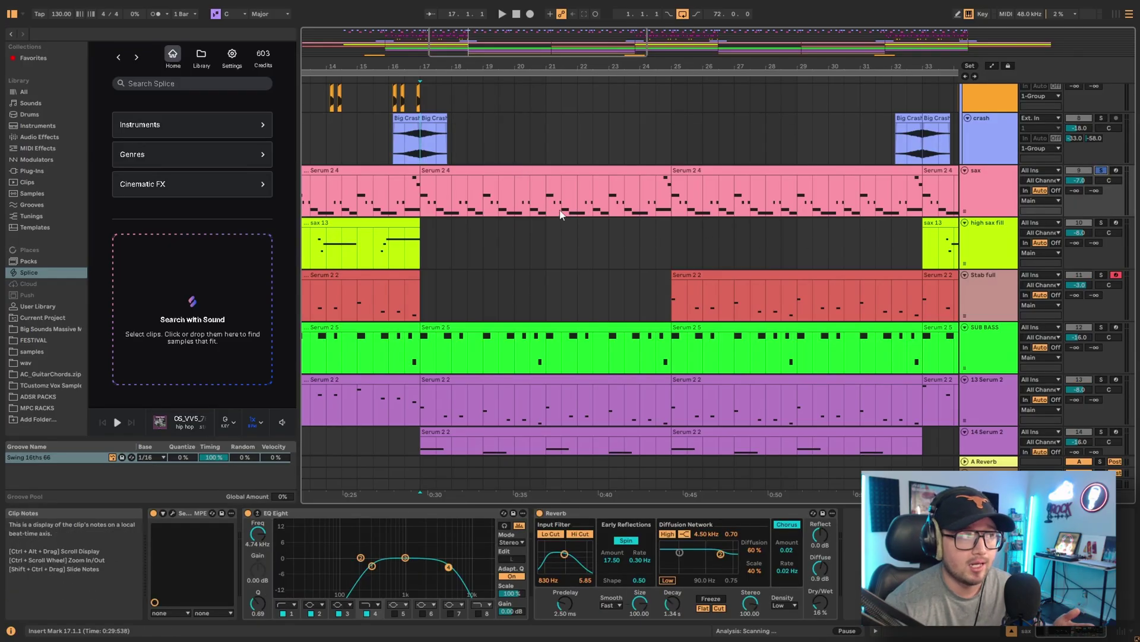
left_click(524, 170)
key("space")
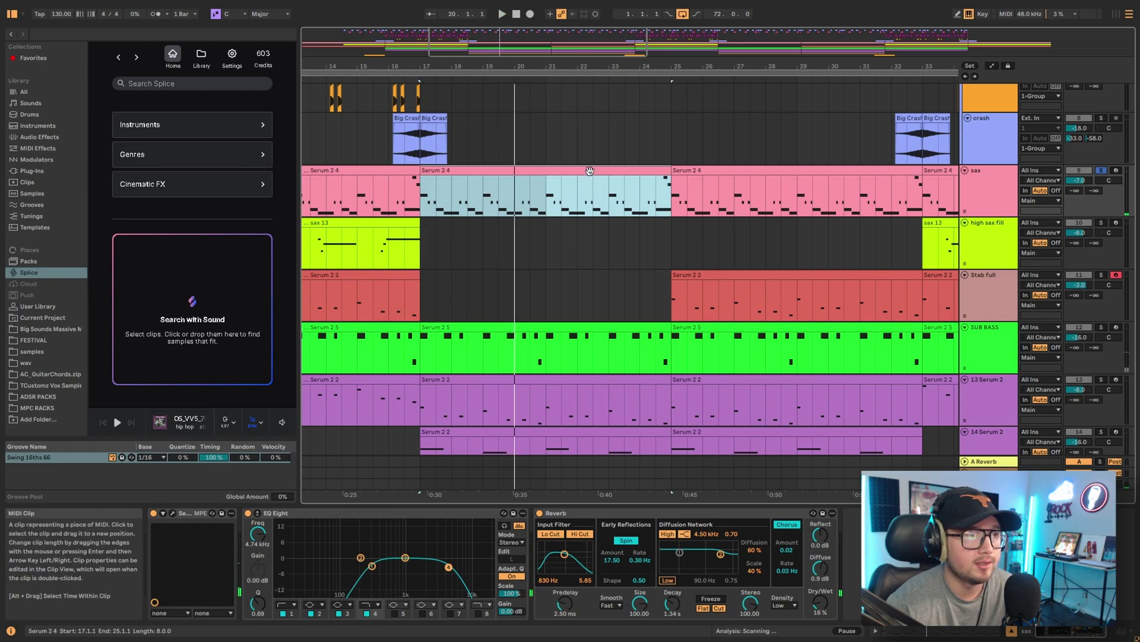
Send the sax clip to Search with Sound as reference and audition the reference audio.
left_click_drag(590, 171, 202, 299)
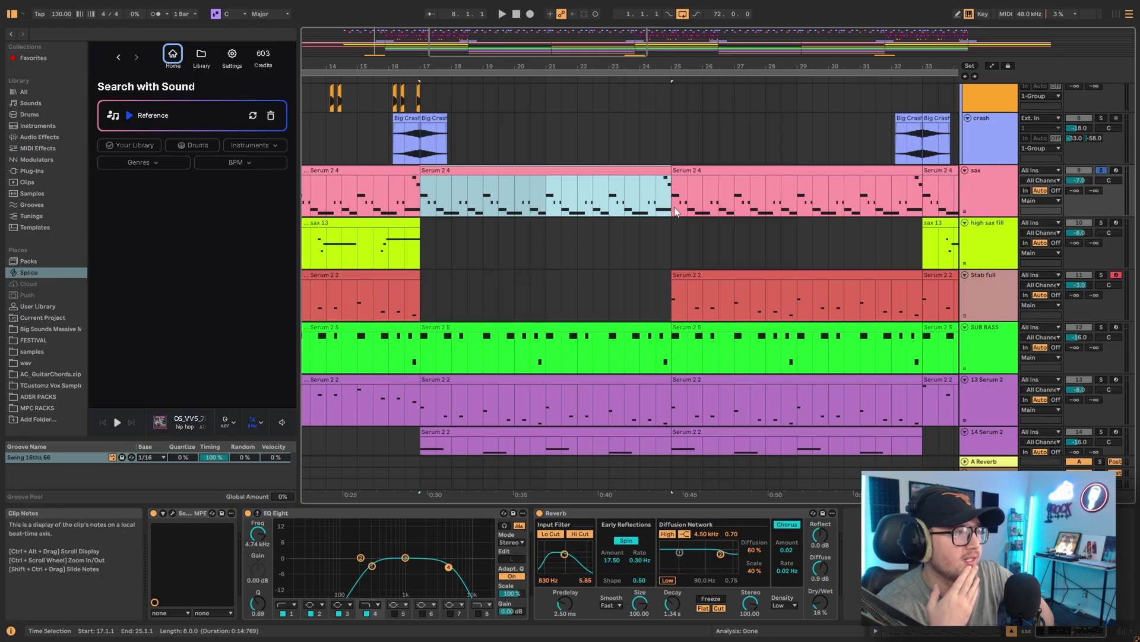
left_click(129, 117)
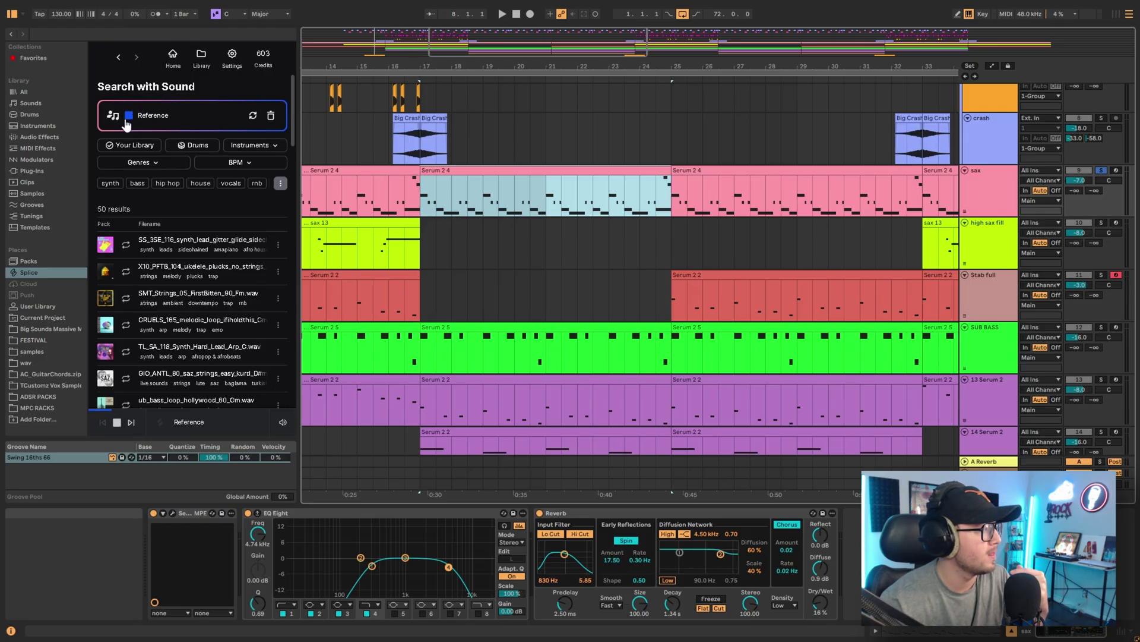
left_click(126, 121)
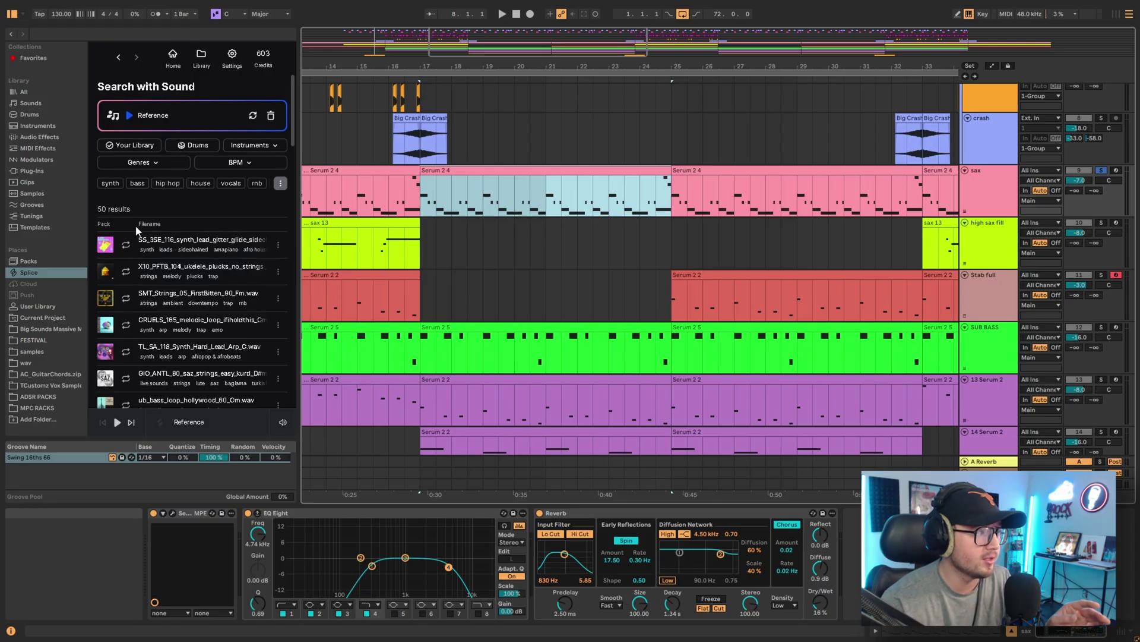
Audition the matches: synth lead, ukulele plucks, SMT_Strings_05, CRUELS, hard lead arp and saz strings.
left_click(126, 244)
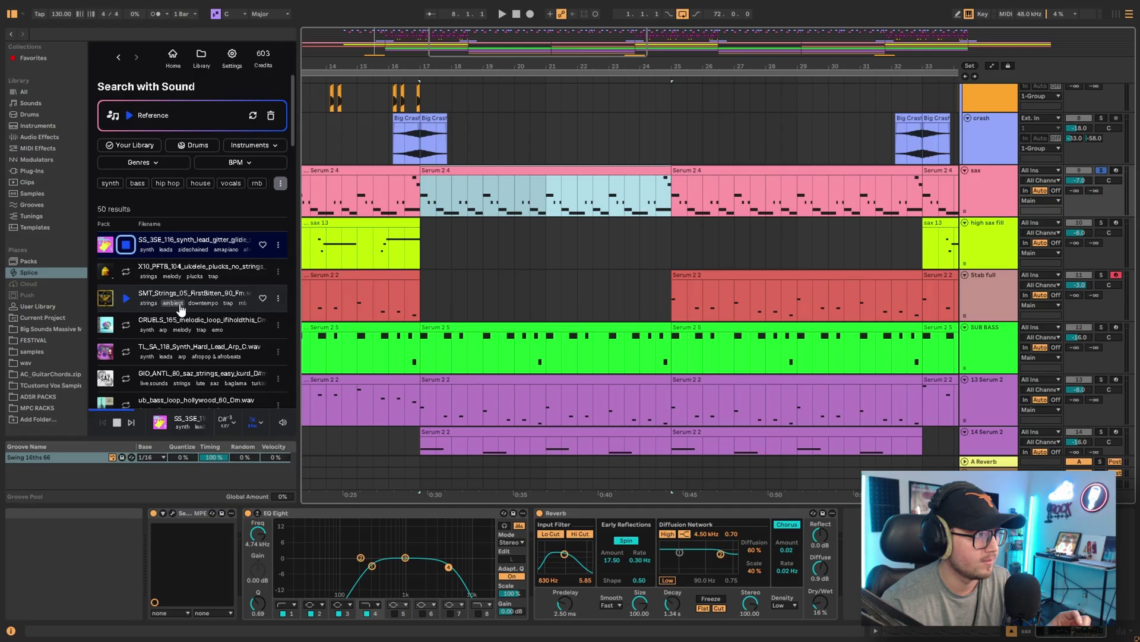
left_click(126, 245)
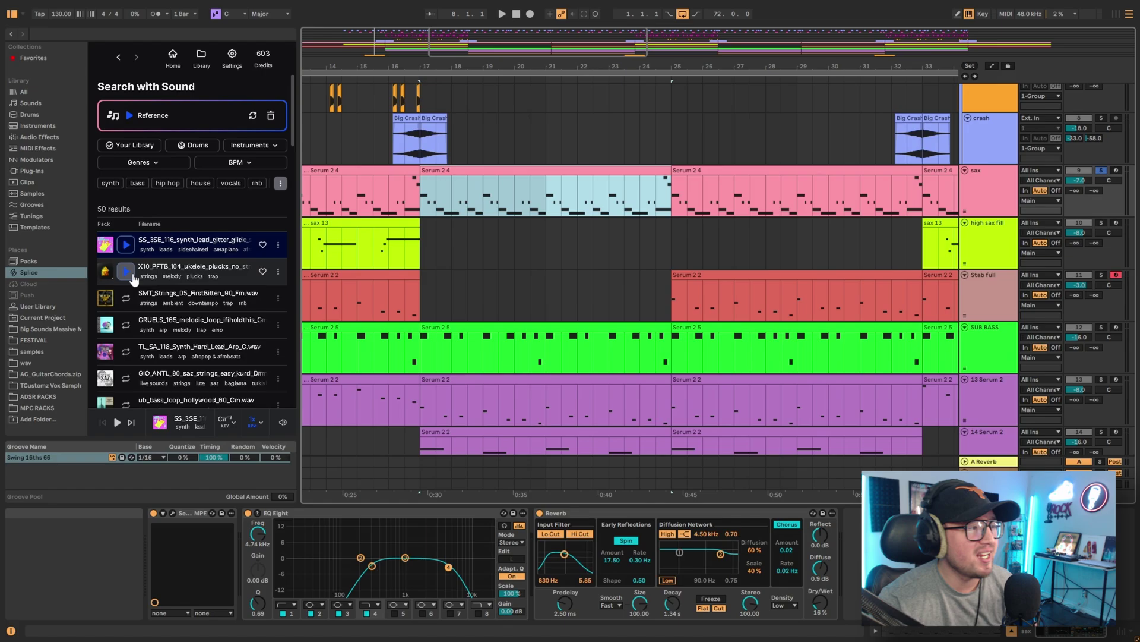
left_click(126, 271)
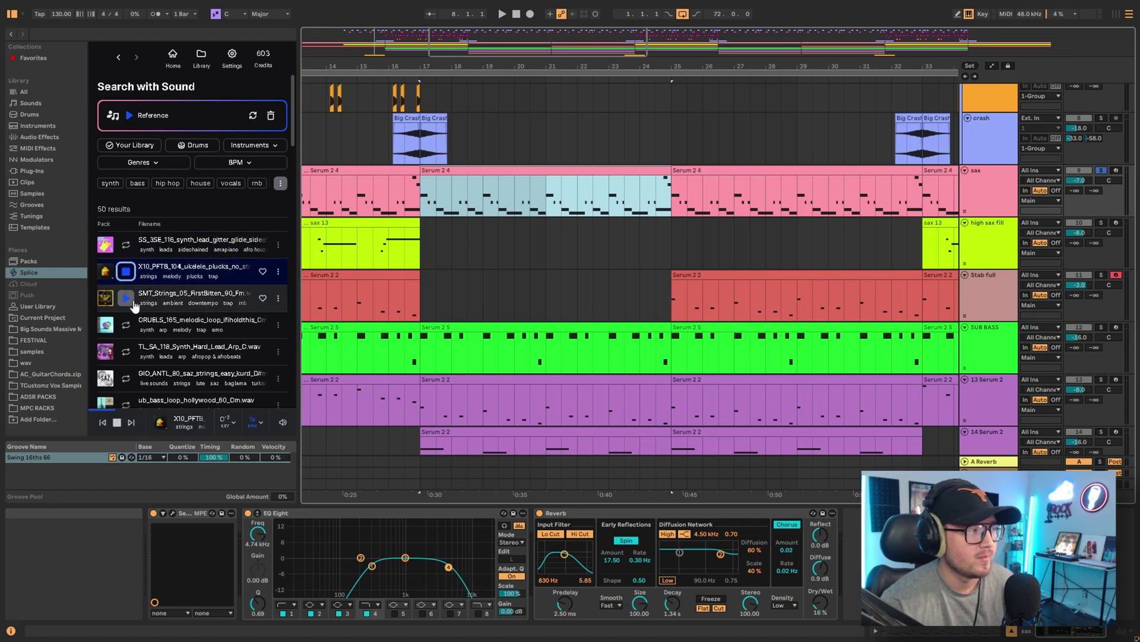
left_click(126, 300)
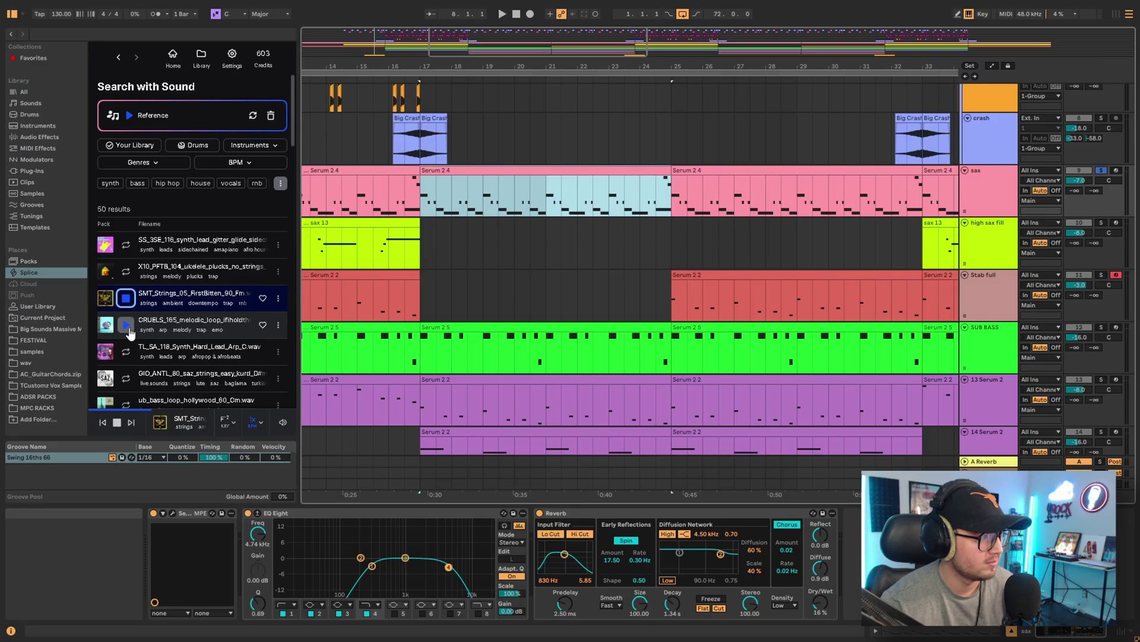
left_click(126, 326)
scroll(129, 321, "down", 3)
left_click(126, 233)
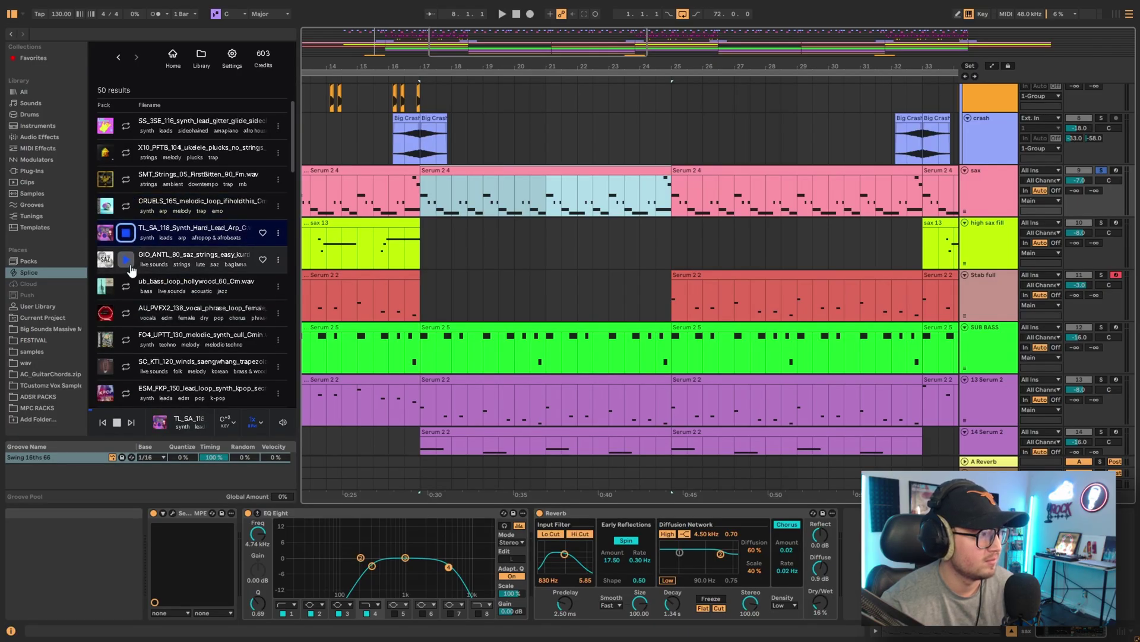
left_click(127, 261)
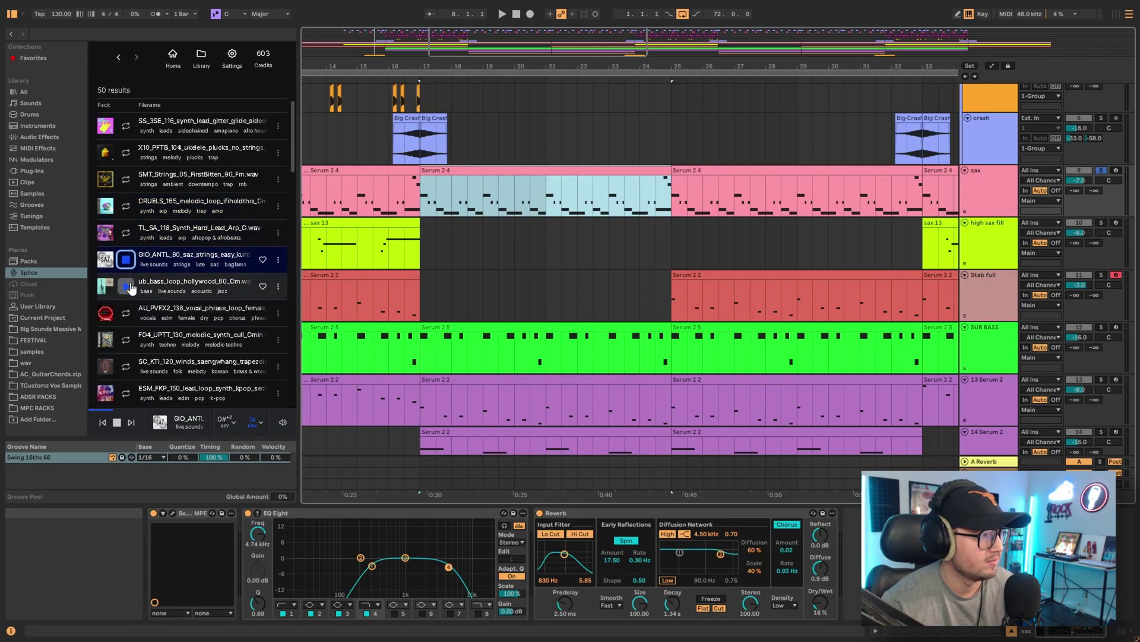
Insert a new empty MIDI track below the sax track.
key("ctrl+shift+t")
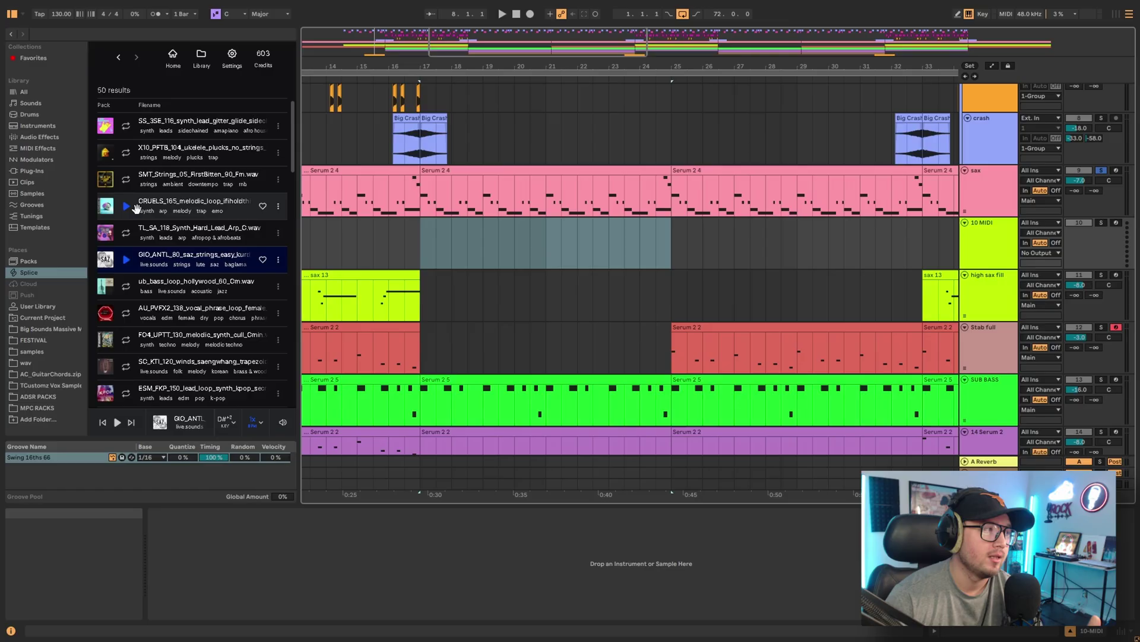
scroll(134, 190, "down", 10)
scroll(134, 191, "up", 10)
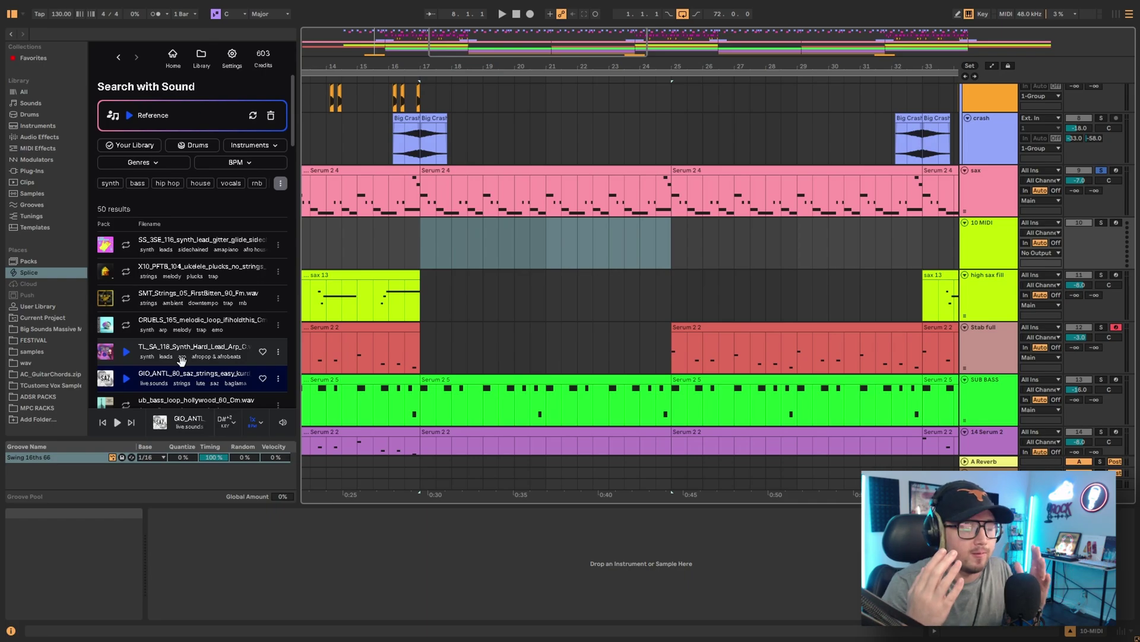
Play from bar 17 with the 15 Serum 2 track soloed, then set the insert point at bar 17 on 10 MIDI.
key("Up")
key("space")
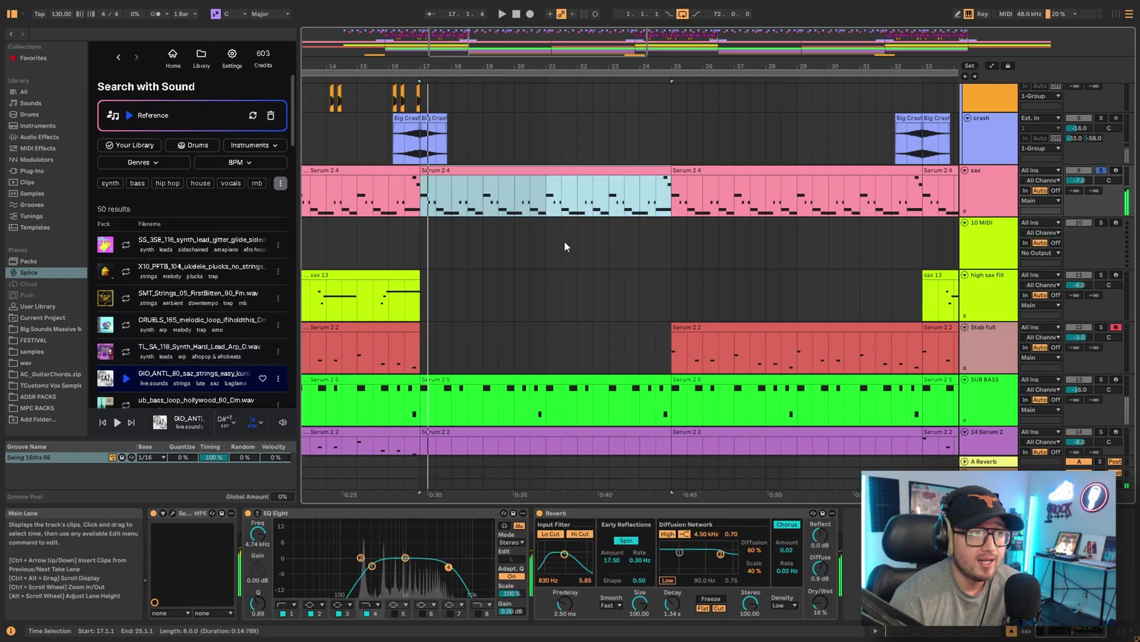
scroll(479, 405, "down", 3)
left_click(983, 351)
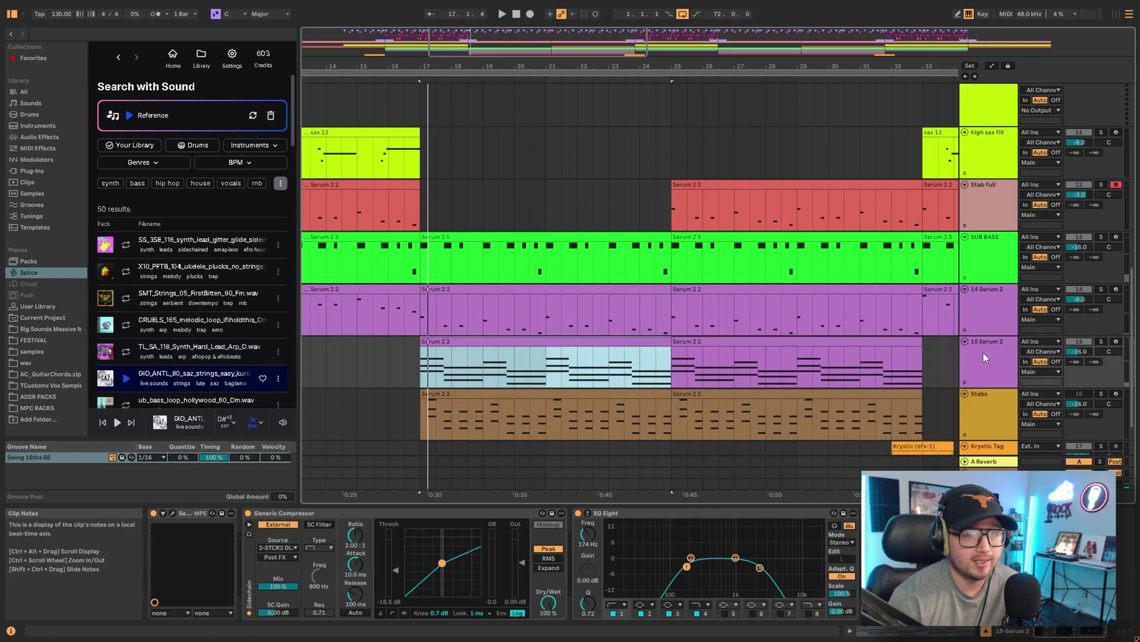
left_click(1101, 341)
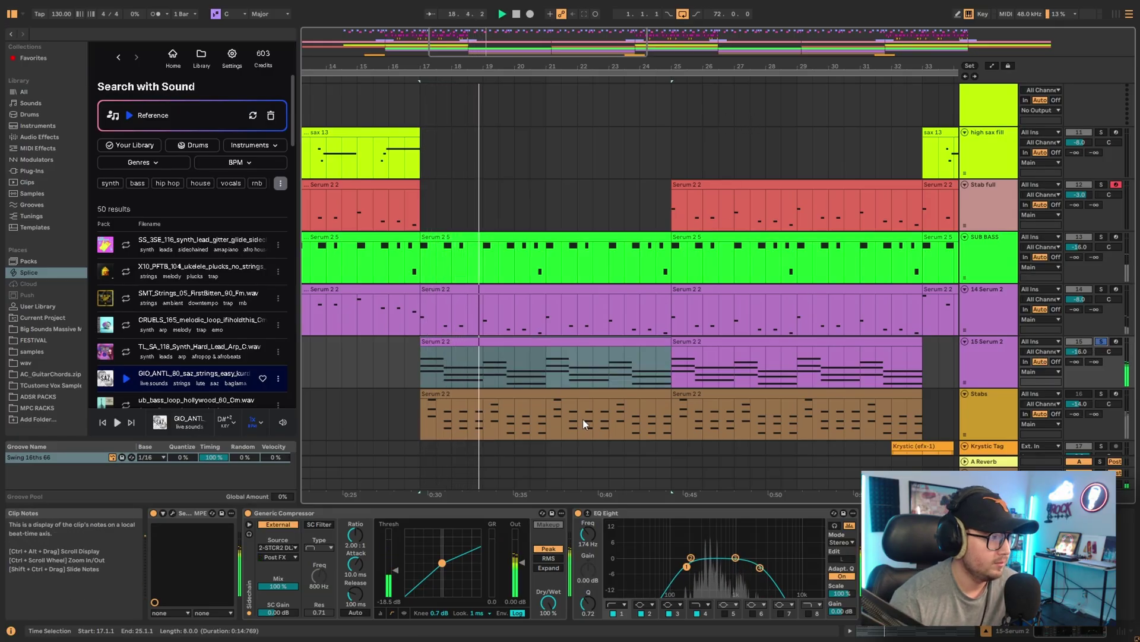
key("space")
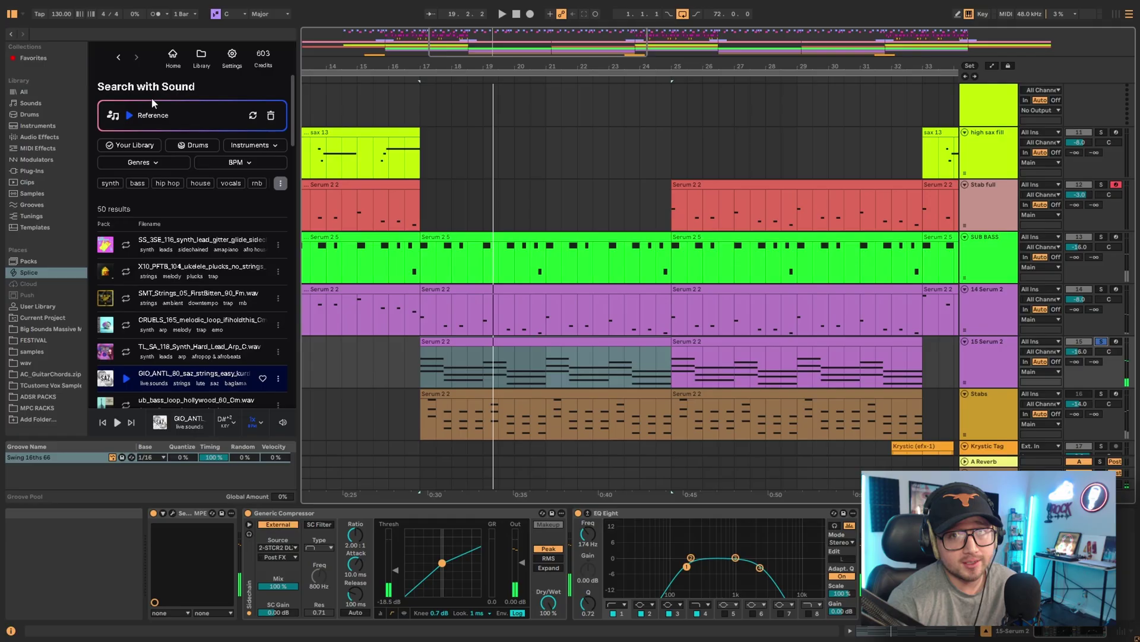
scroll(472, 229, "up", 5)
left_click(436, 269)
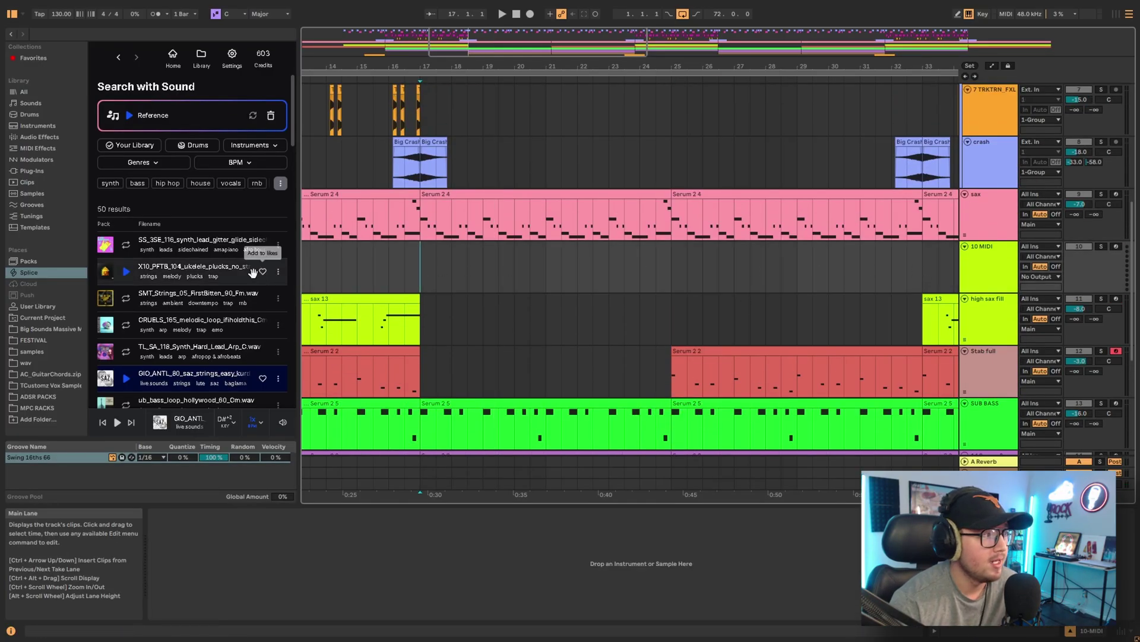
Preview the ukulele plucks and AU_PVFX2 vocal phrase loops, then stop the preview.
left_click(126, 272)
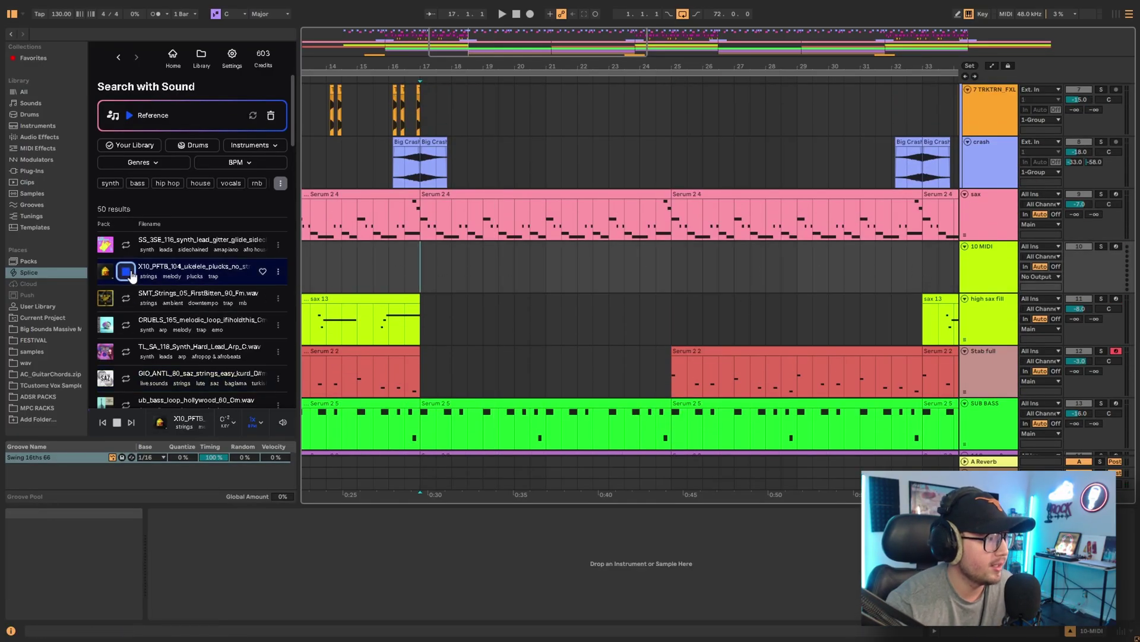
scroll(127, 309, "down", 2)
left_click(125, 312)
scroll(127, 318, "down", 1)
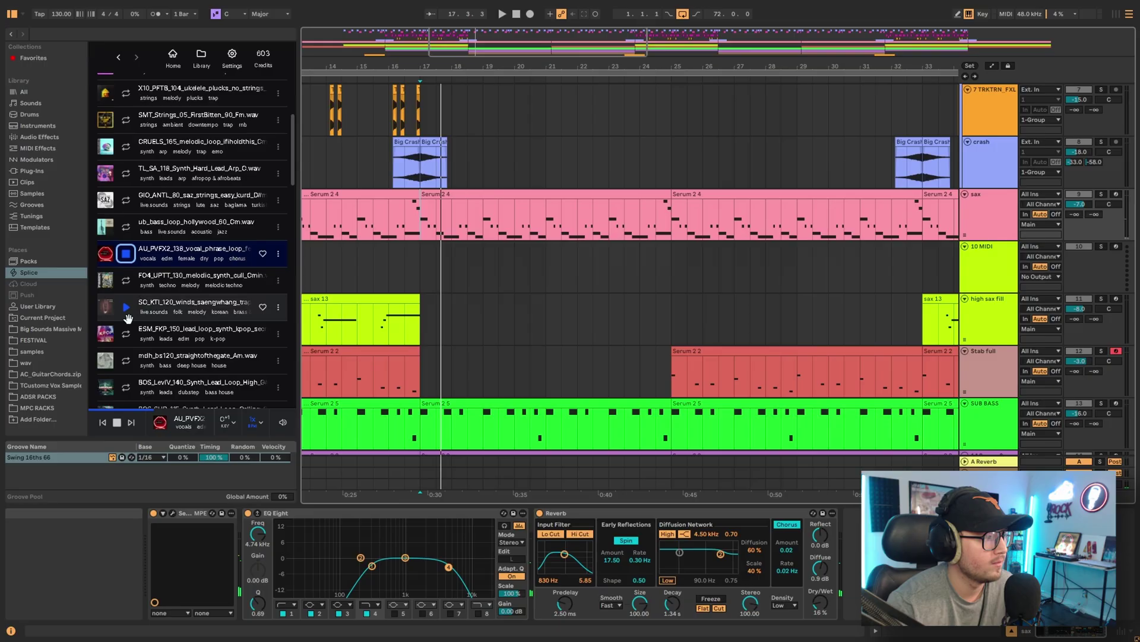
scroll(128, 319, "down", 1)
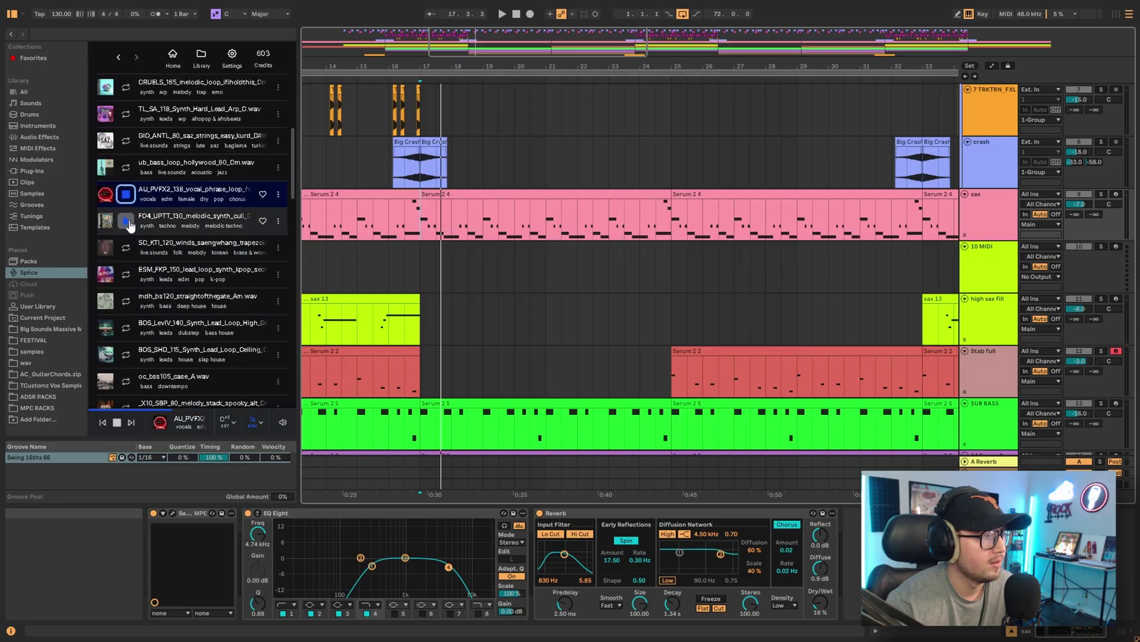
left_click(131, 197)
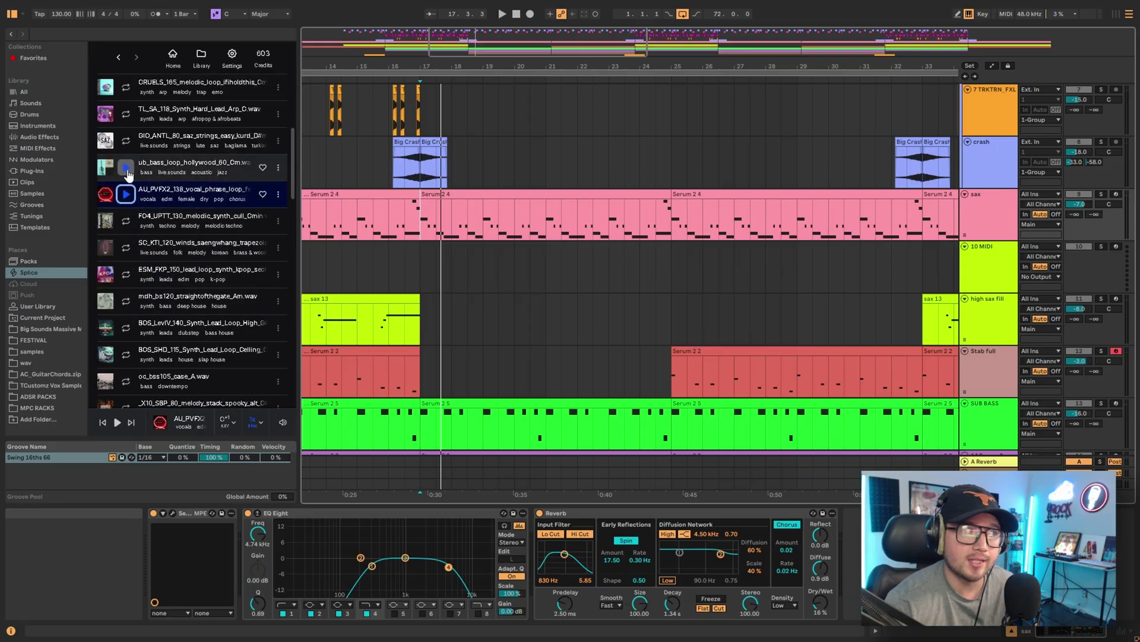
Audition bass, synth and winds loops, then preview and like the OS_MTS_125_C#m_Bounce_Flute loop.
left_click(125, 167)
left_click(125, 219)
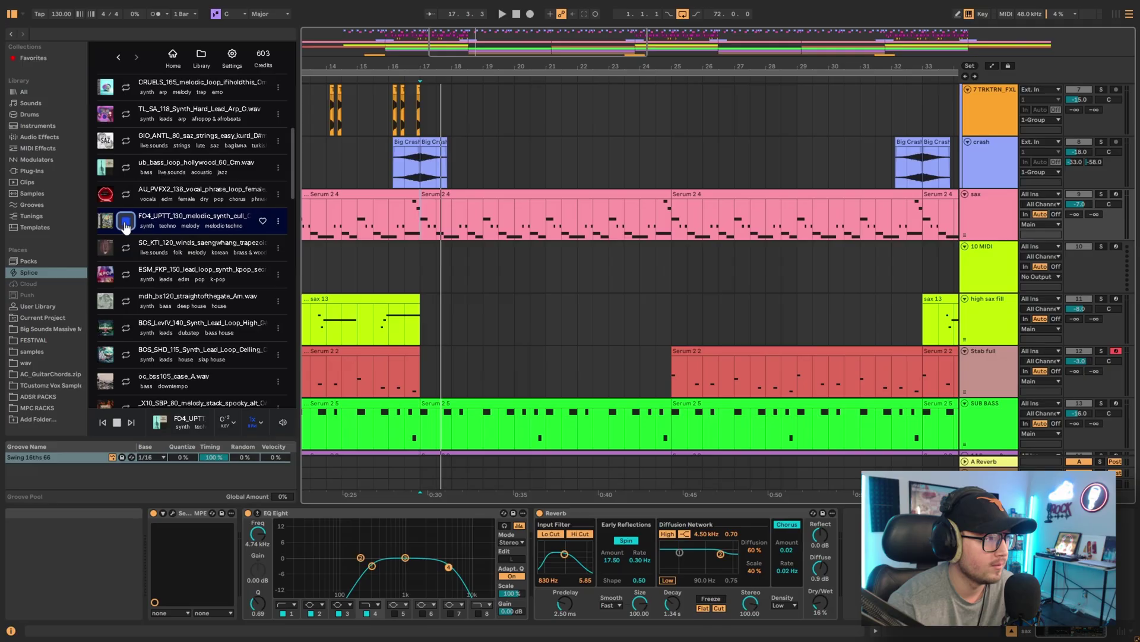
left_click(125, 247)
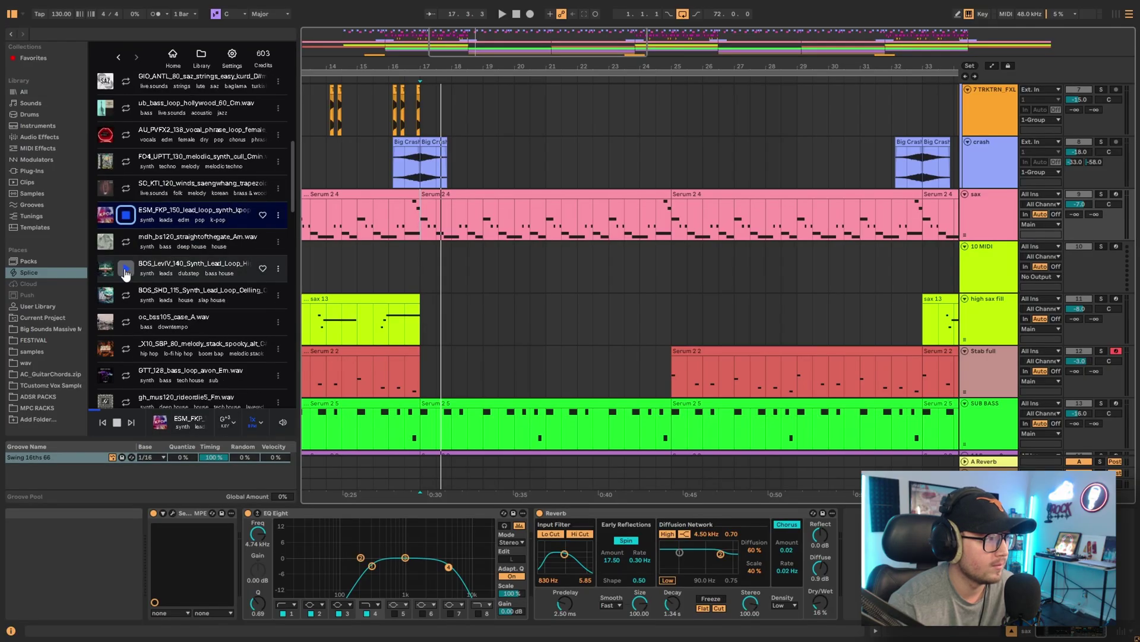
scroll(125, 274, "down", 5)
left_click(125, 232)
left_click(126, 287)
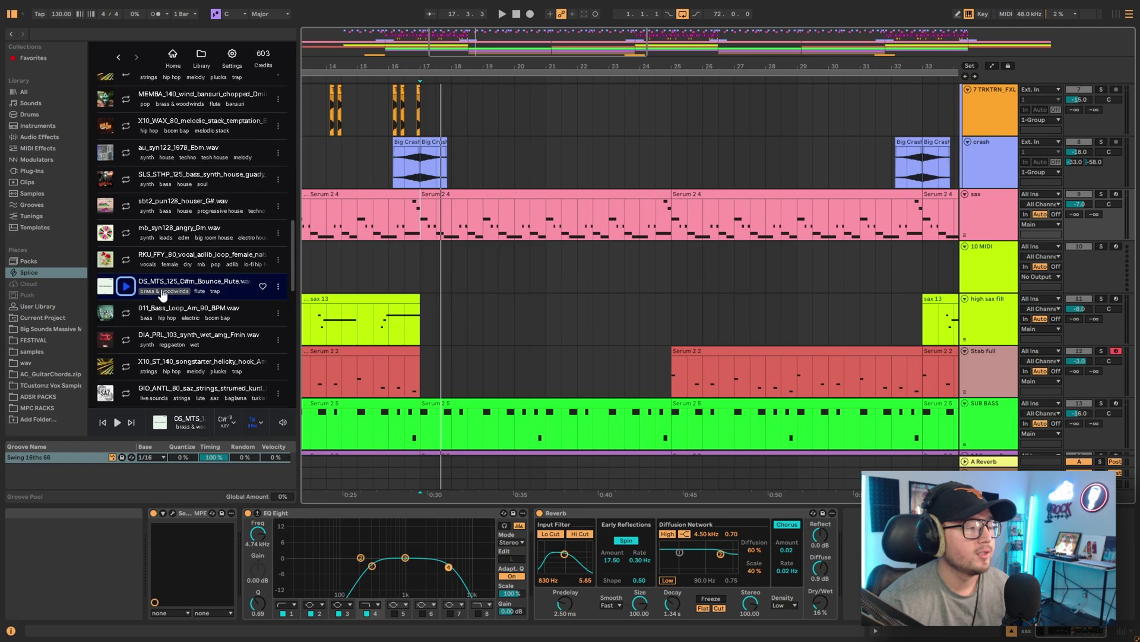
left_click(263, 288)
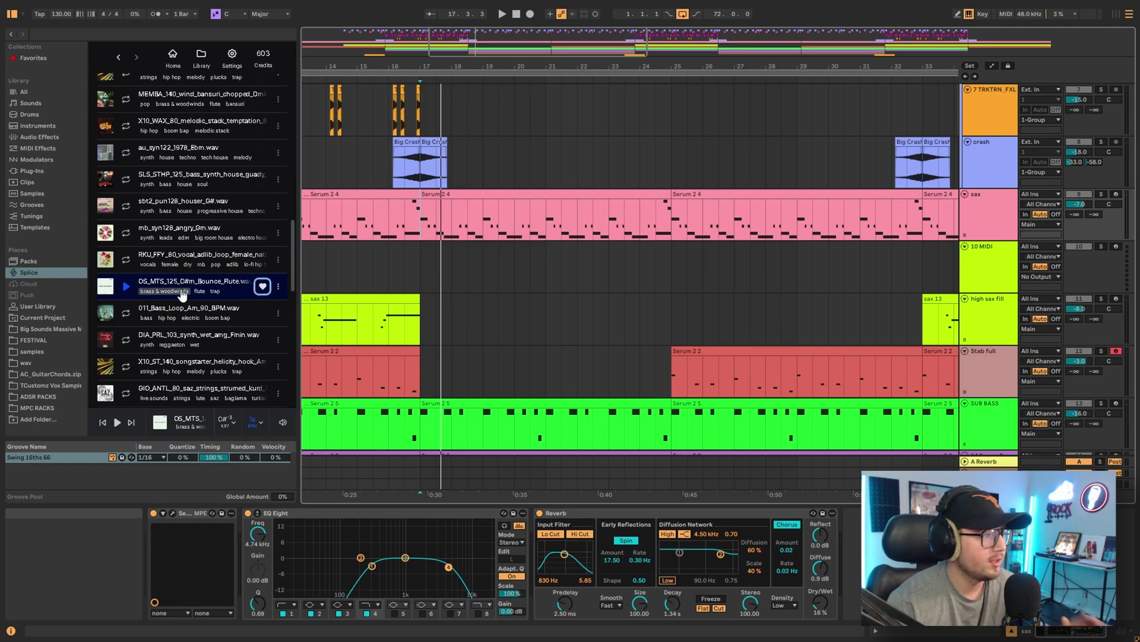
Select track 10 and drop the OS_MTS Bounce Flute loop onto it at bar 17.
key("minus")
key("minus")
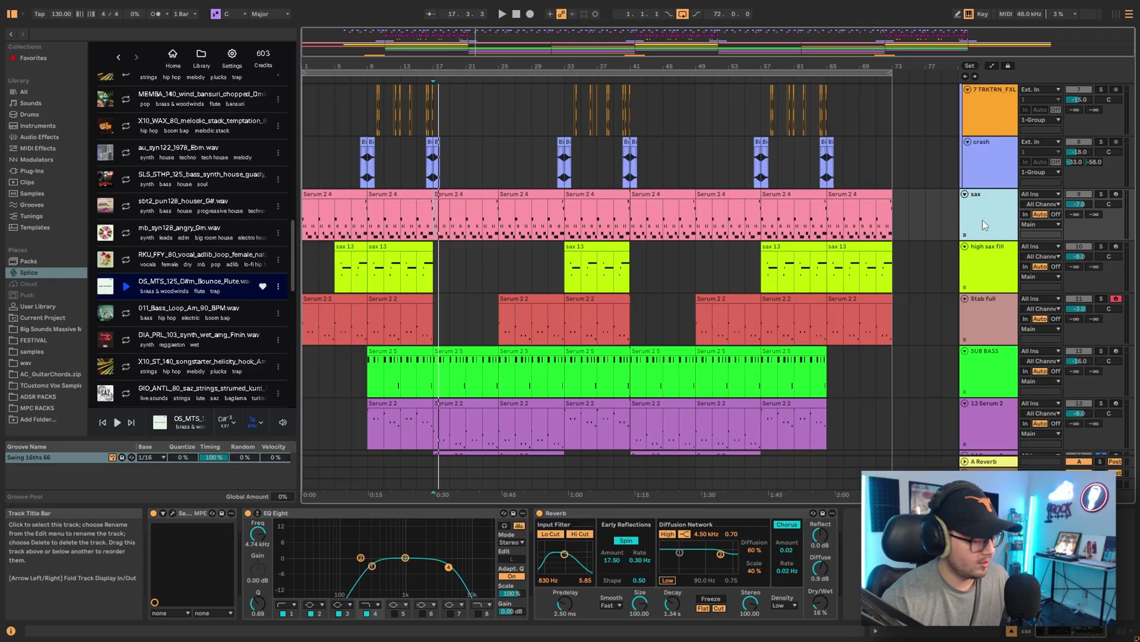
left_click(1010, 256)
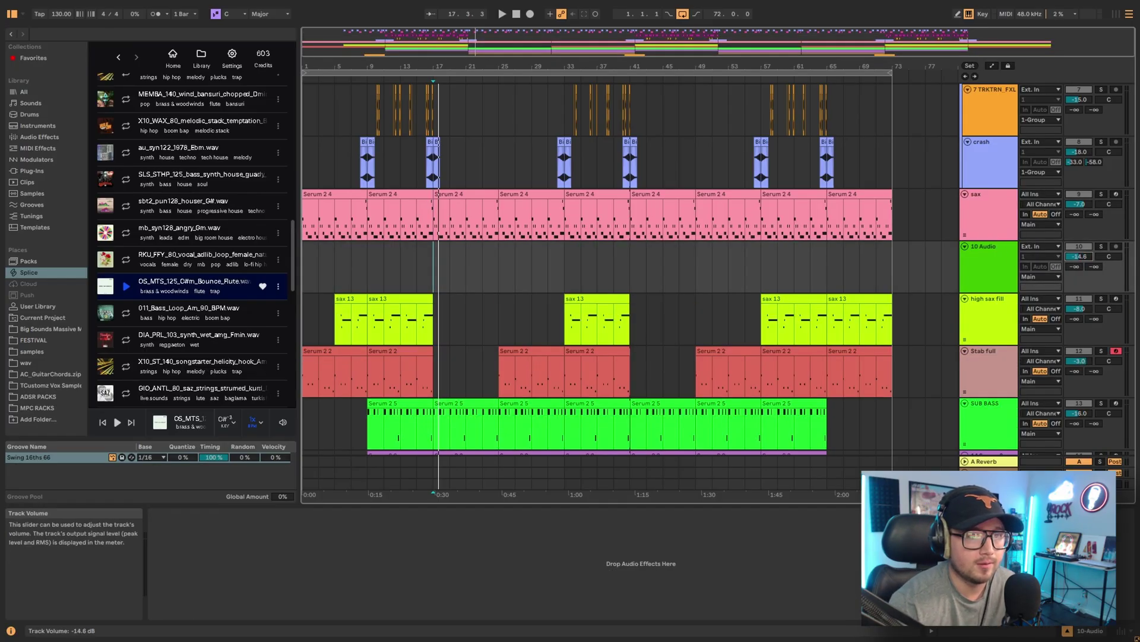
key("plus")
left_click_drag(145, 287, 493, 265)
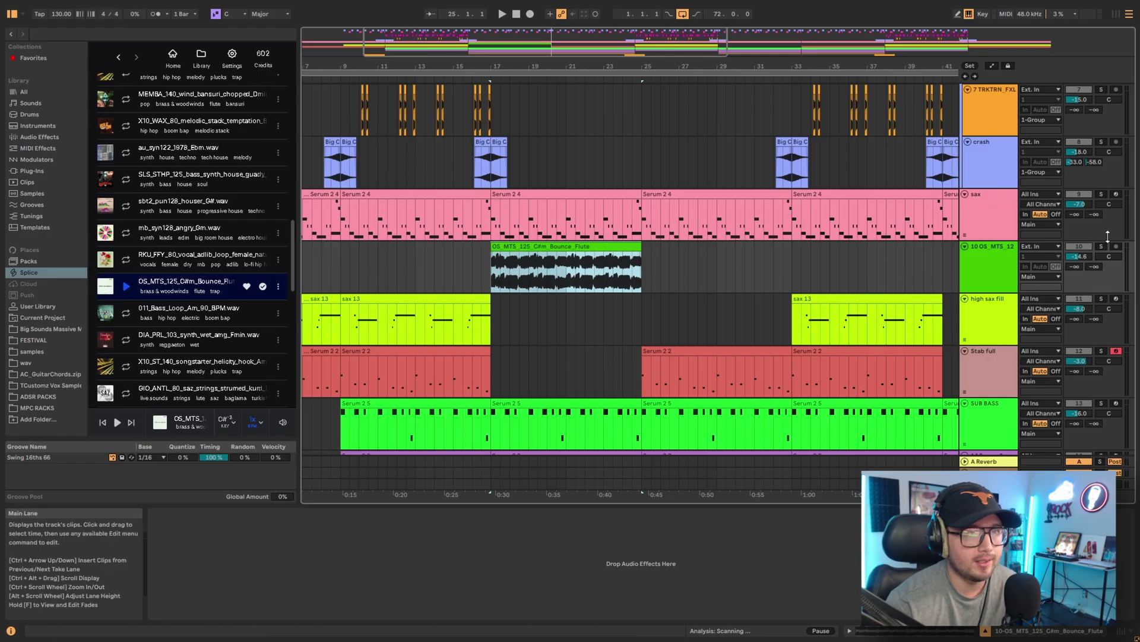
Open the flute clip in Clip View, play from bar 17, and unsolo the sax and flute tracks.
left_click(491, 273)
double_click(541, 278)
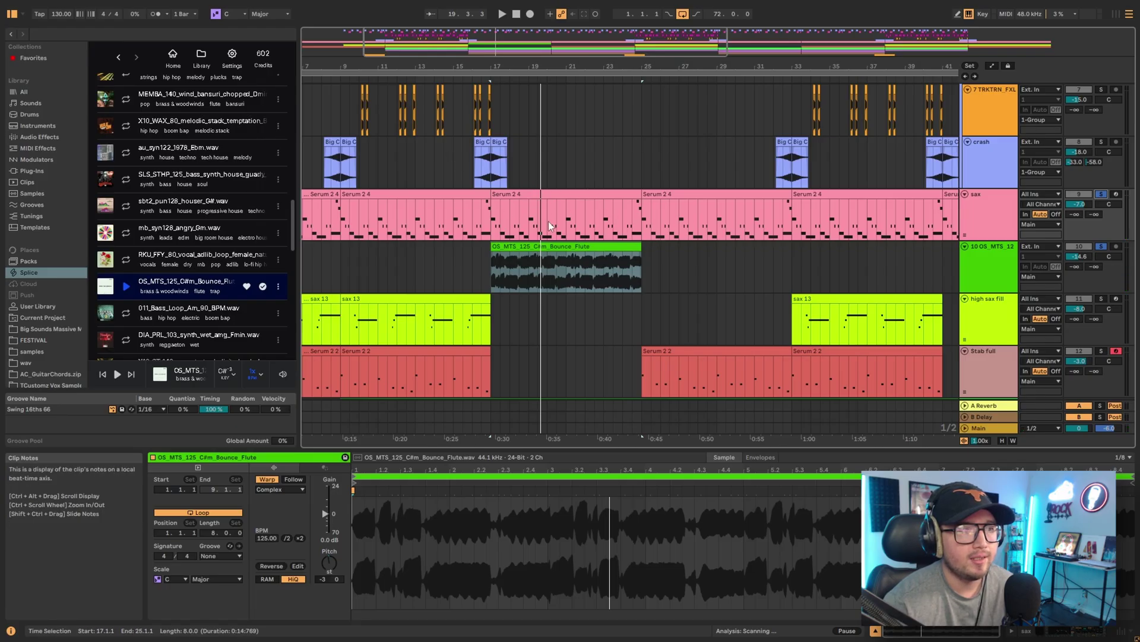
key("space")
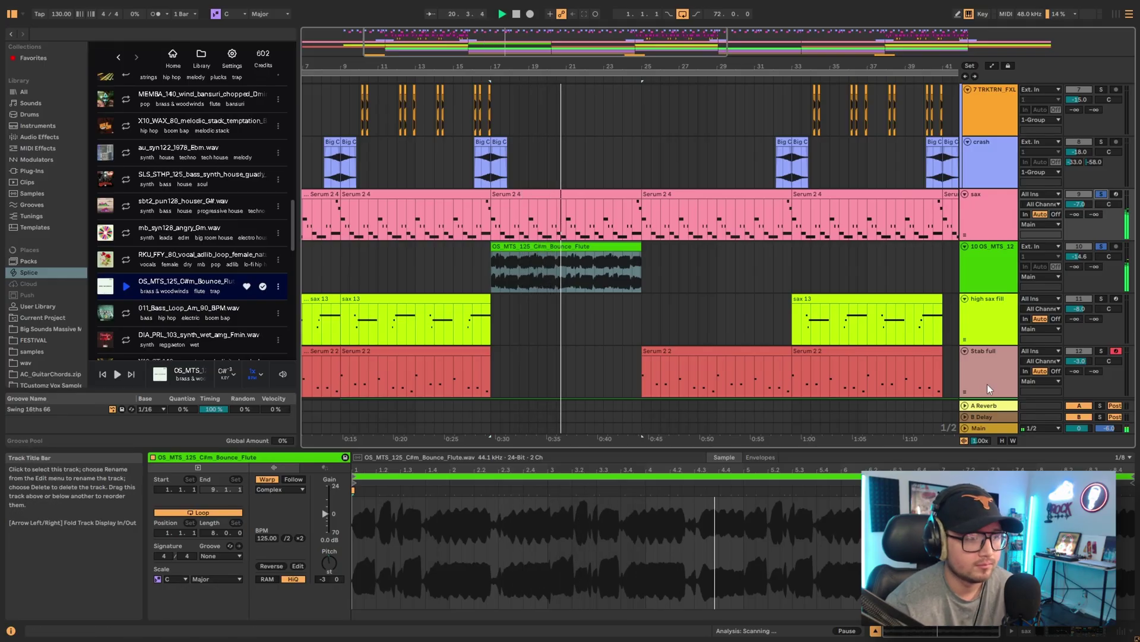
left_click(1102, 246)
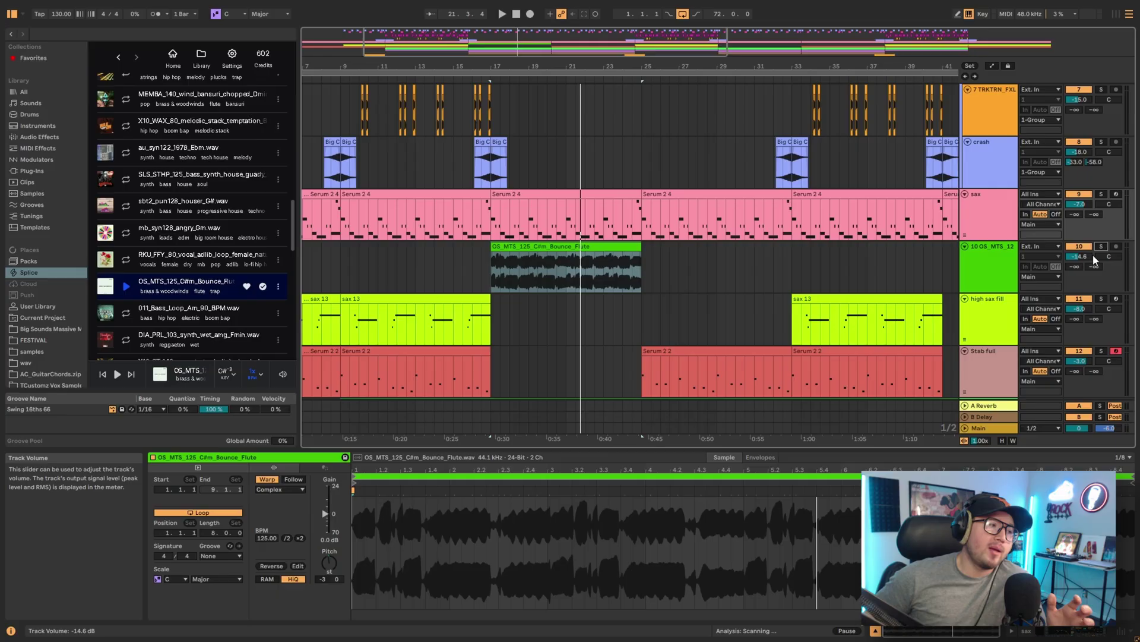
Duplicate the flute track, delete the copied clip, and insert a new empty audio track.
left_click(978, 258)
key("ctrl+d")
left_click_drag(725, 321, 481, 320)
left_click(564, 321)
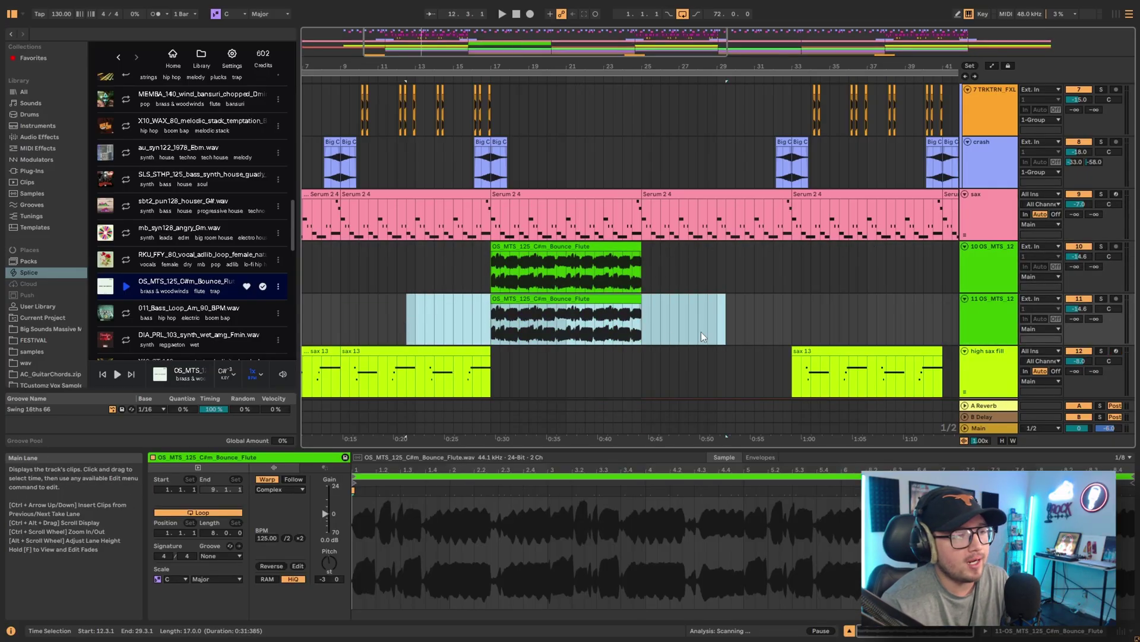
key("Delete")
key("ctrl+t")
Drop the RKU_FFY vocal adlib loop onto track 11 at bar 17 and raise its volume to about −4.3 dB.
left_click_drag(183, 256, 495, 284)
key("space")
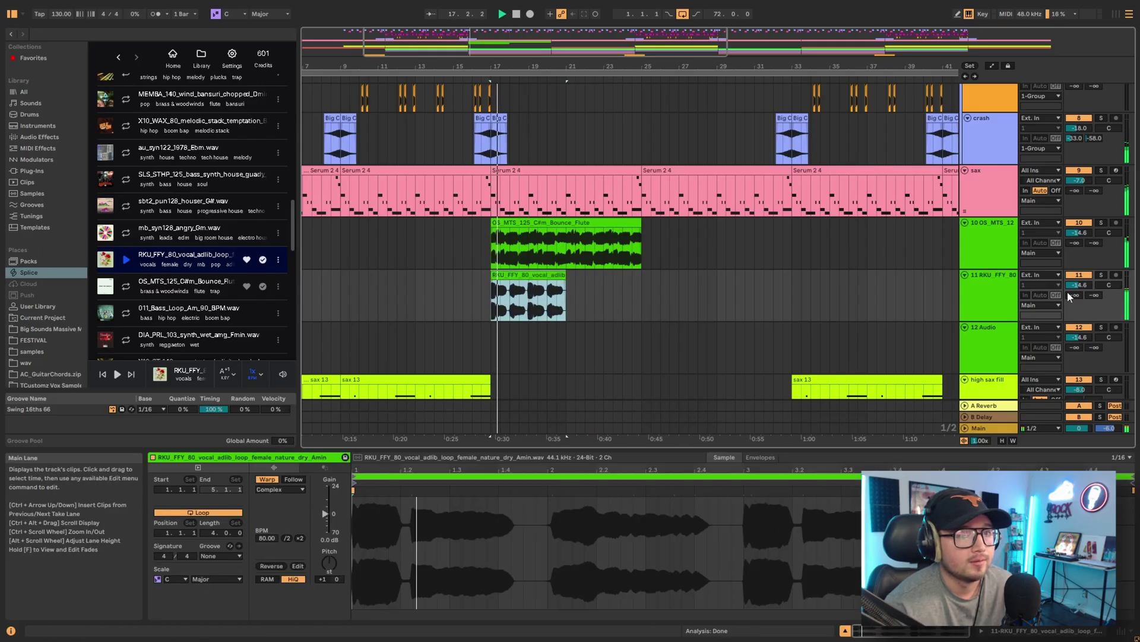
left_click_drag(1078, 285, 1087, 257)
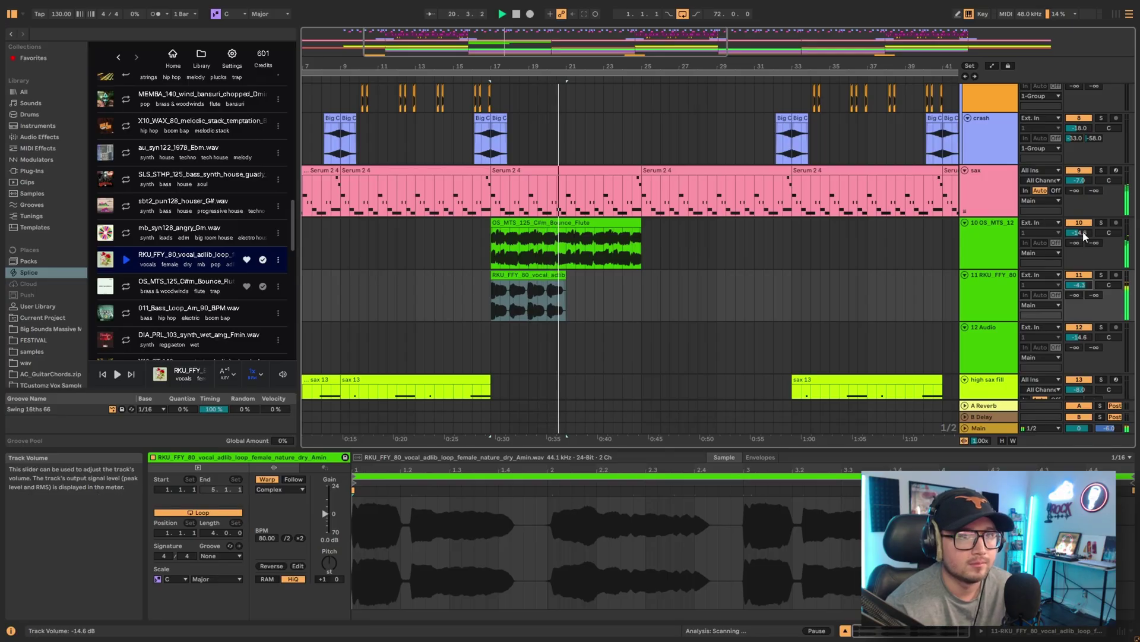
key("space")
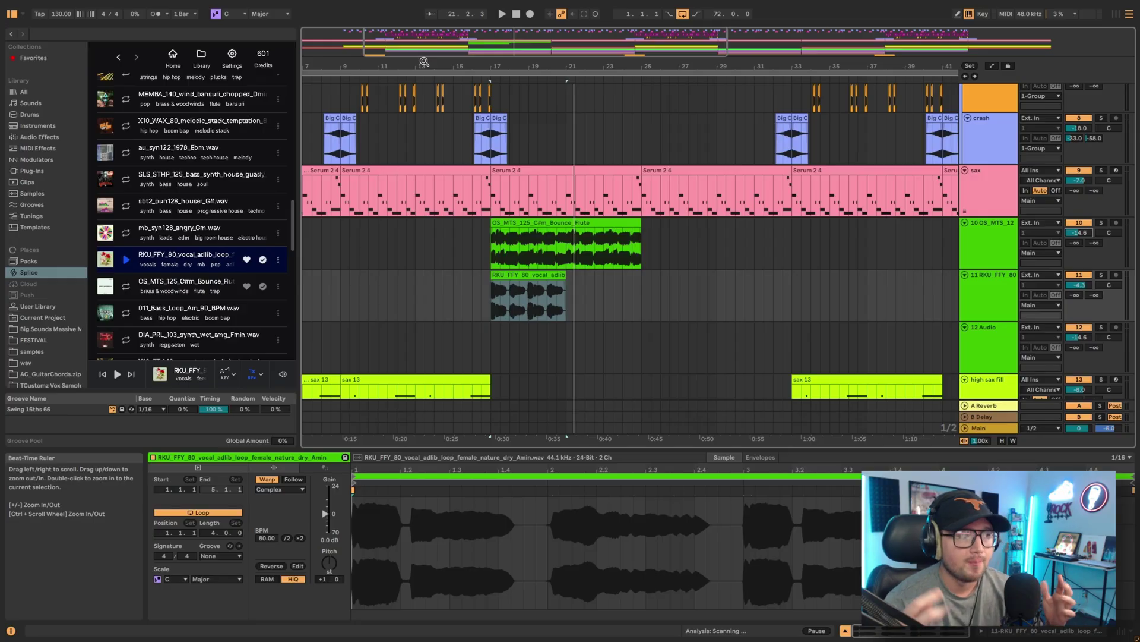
Select the sax track's Serum 2 4 clip, replay the Search with Sound reference, and preview ukulele plucks.
left_click(590, 172)
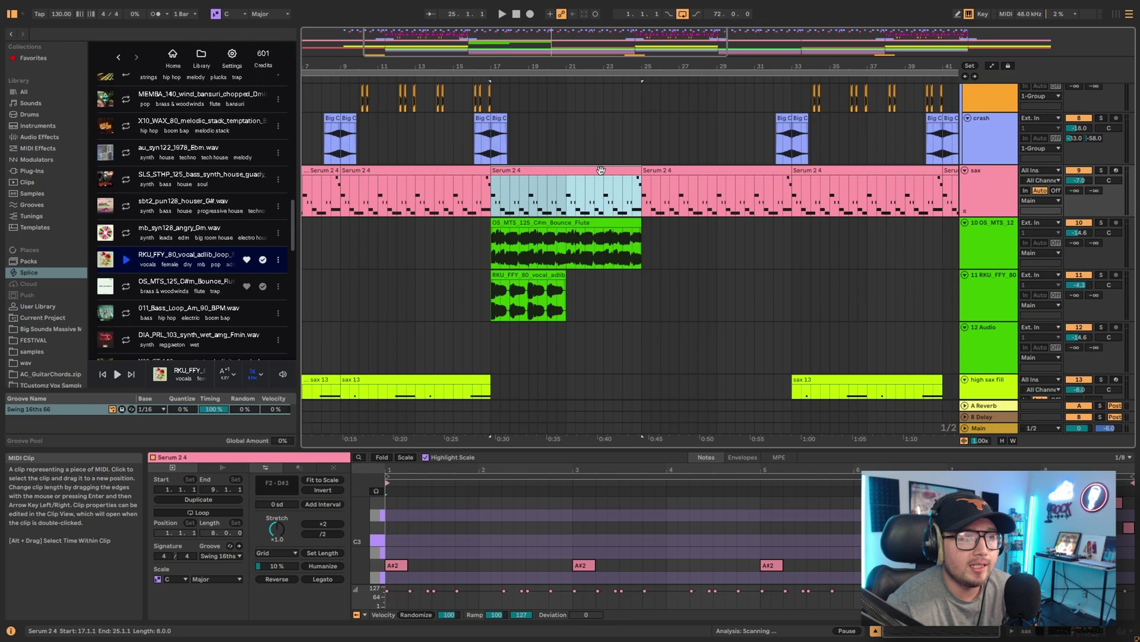
scroll(612, 175, "up", 2)
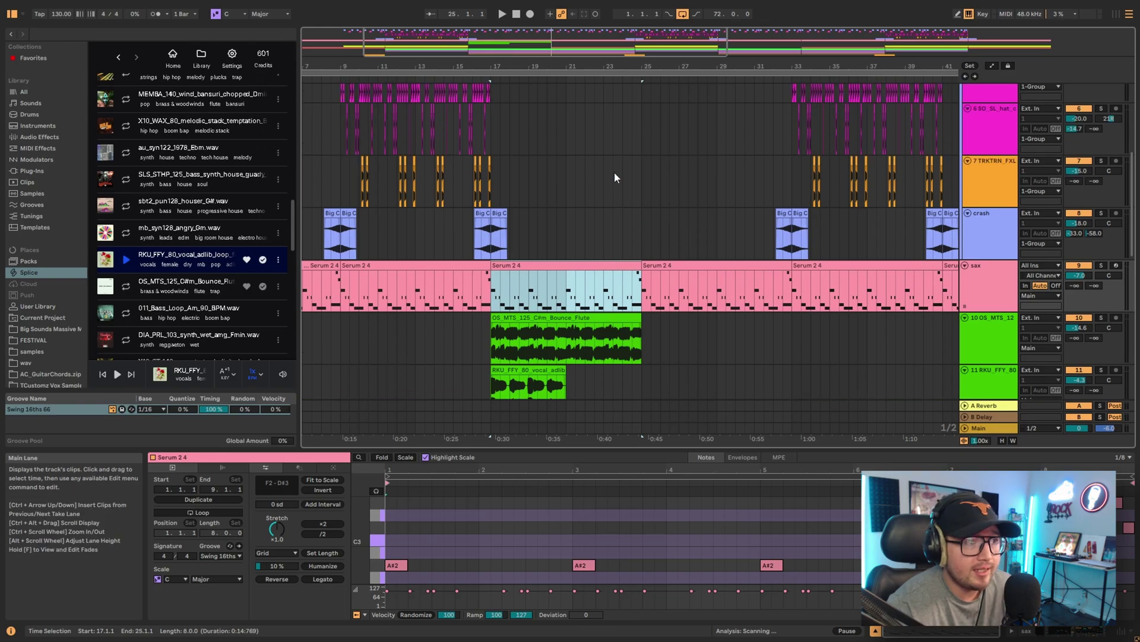
left_click(131, 118)
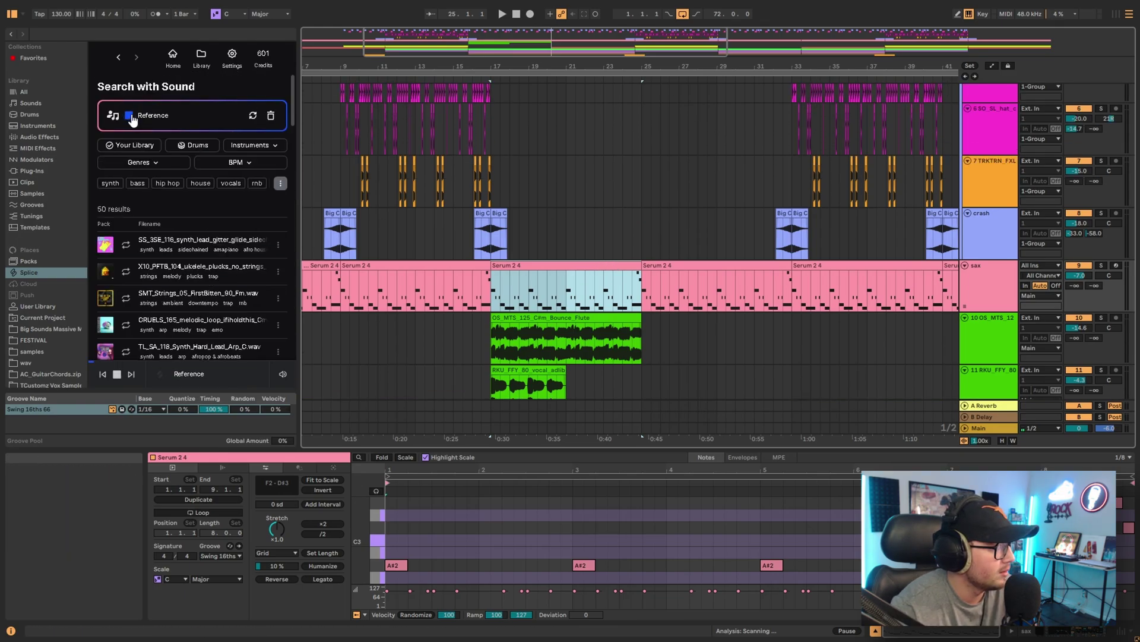
left_click(132, 119)
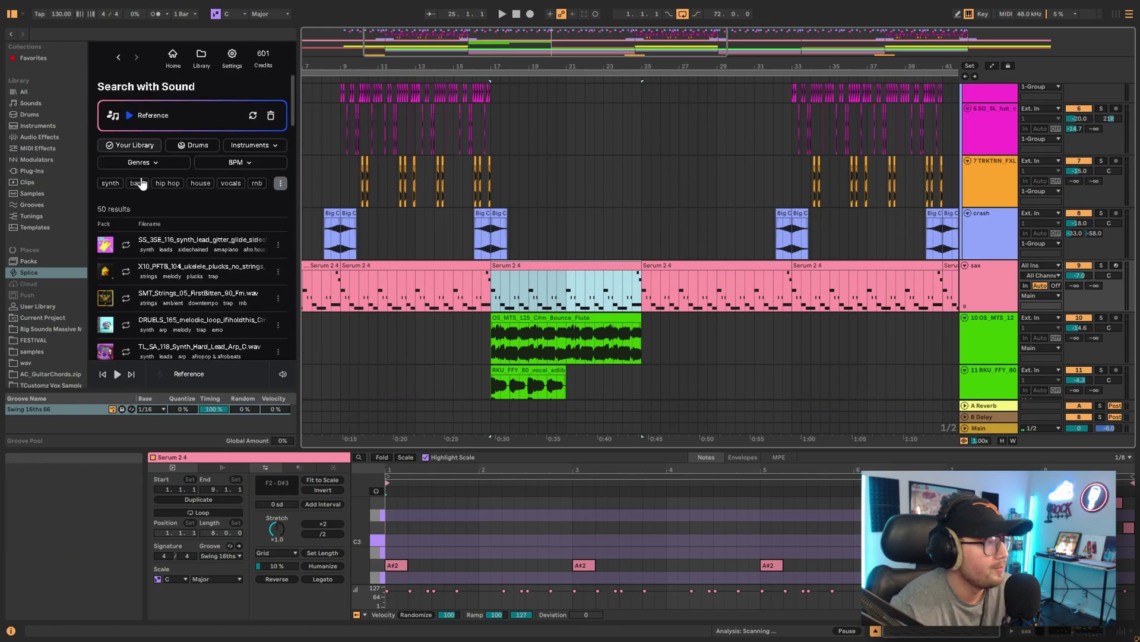
left_click(126, 268)
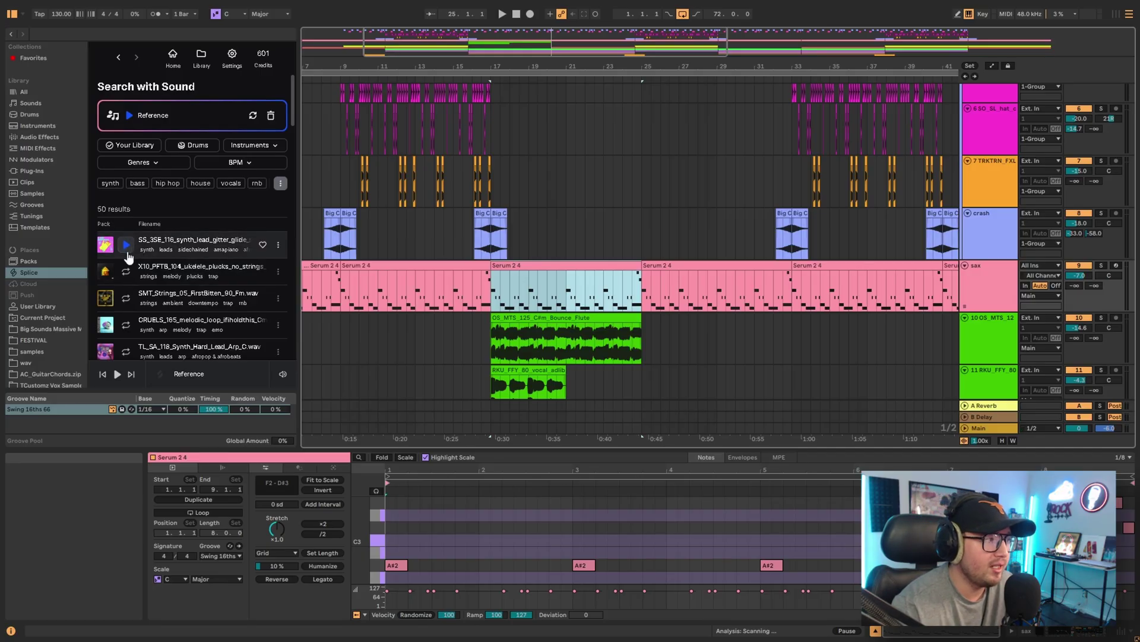
scroll(137, 262, "down", 3)
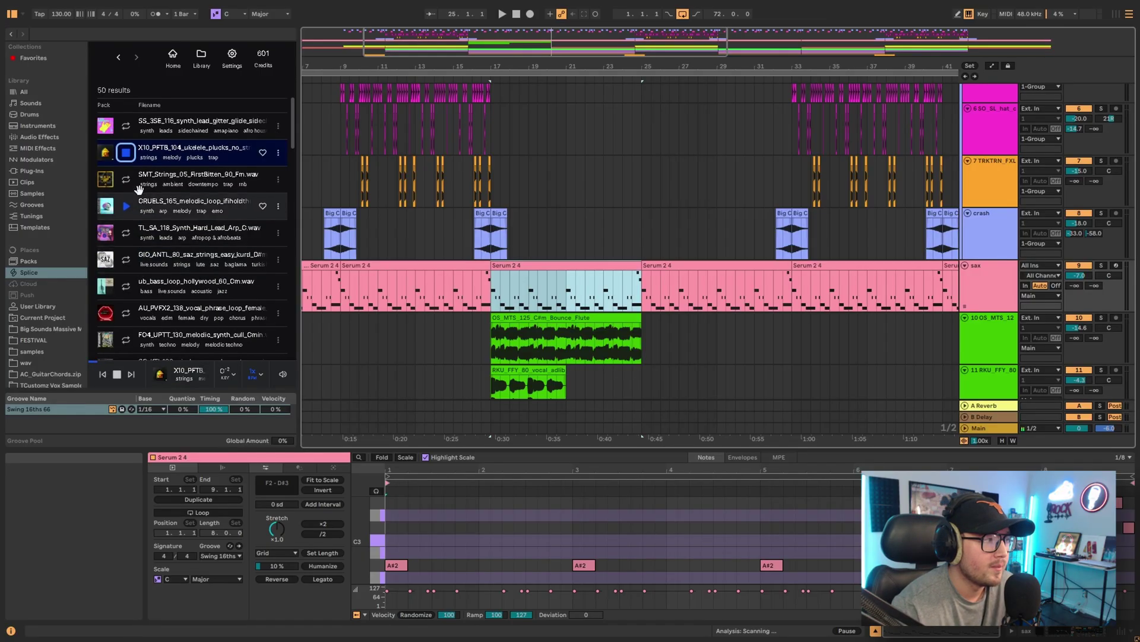
left_click(126, 156)
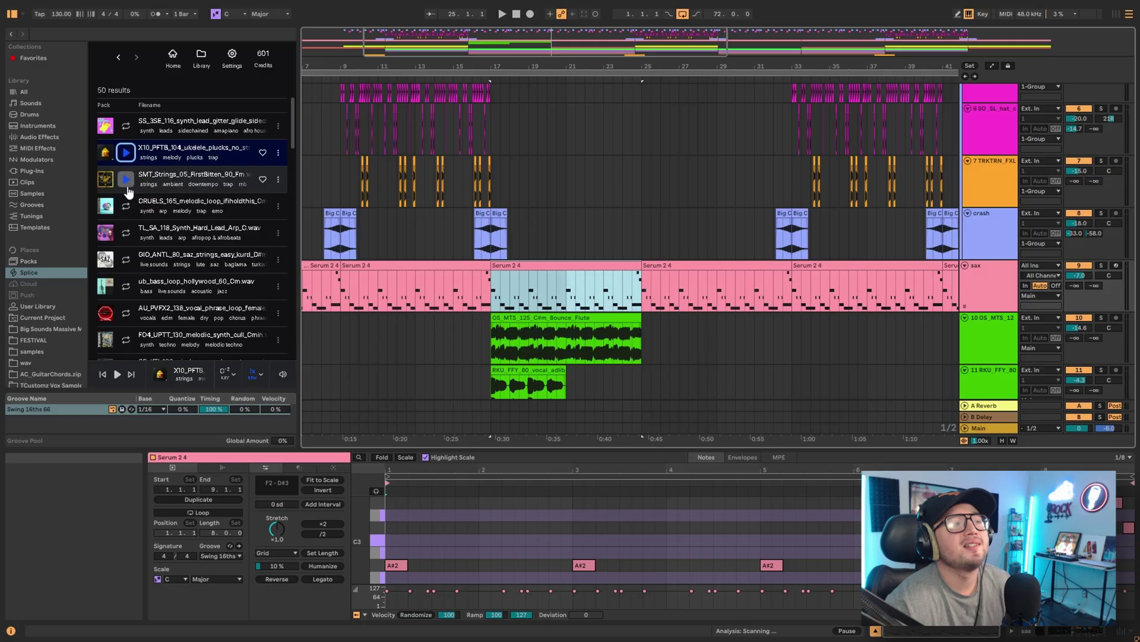
Compare the SMT Strings, ukulele plucks and CRUELS loops, settling on the GIO_ANTL saz strings loop.
left_click(126, 180)
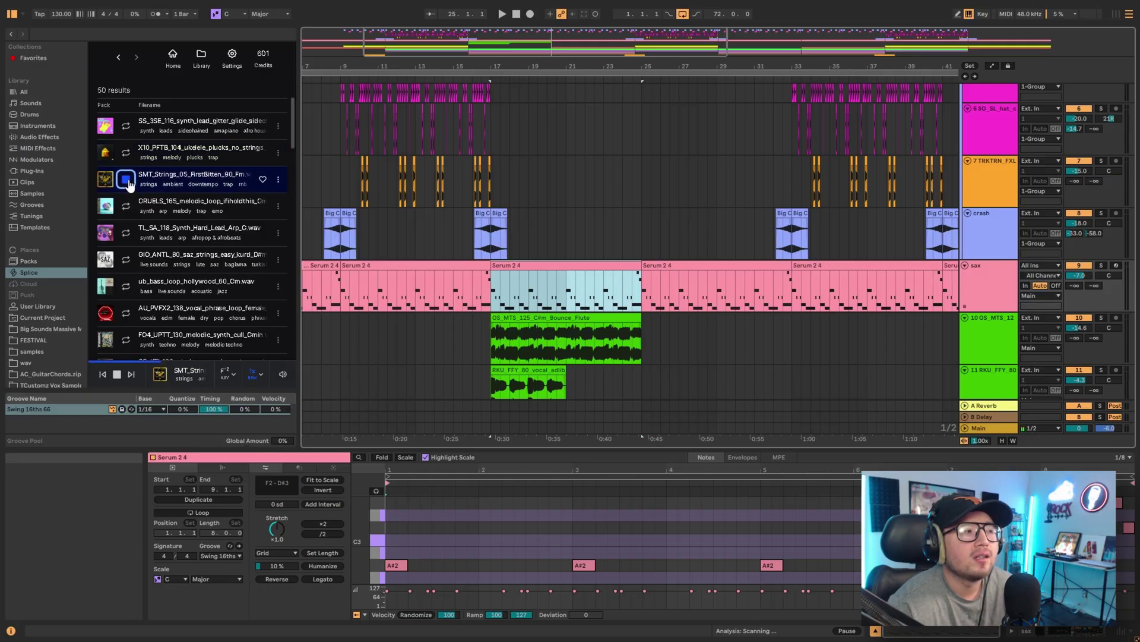
left_click(126, 180)
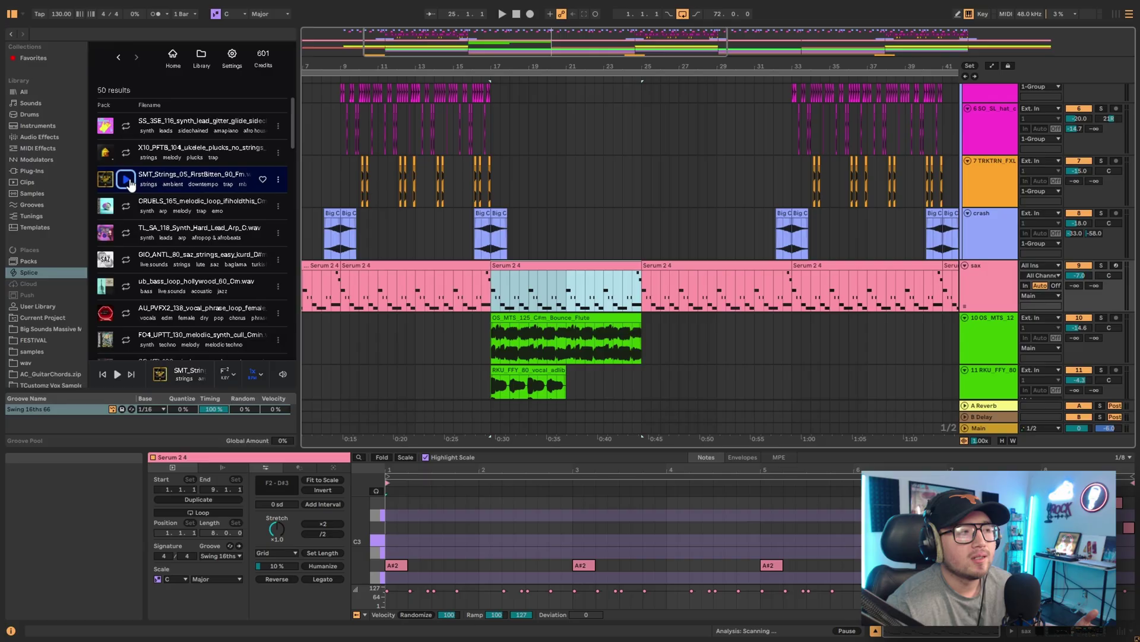
left_click(128, 155)
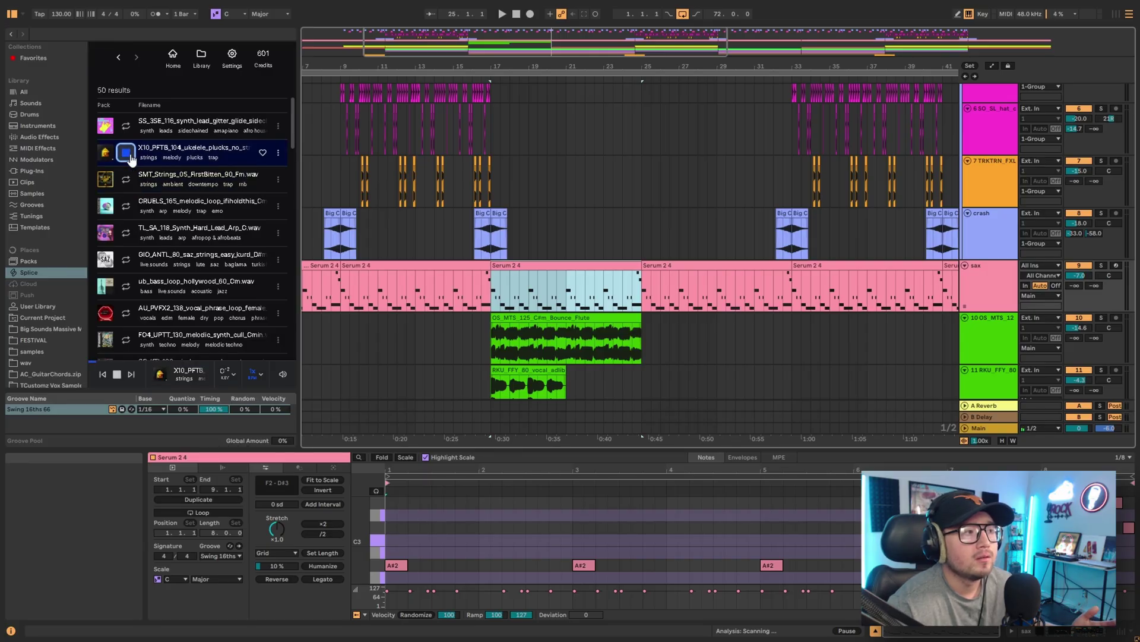
left_click(127, 207)
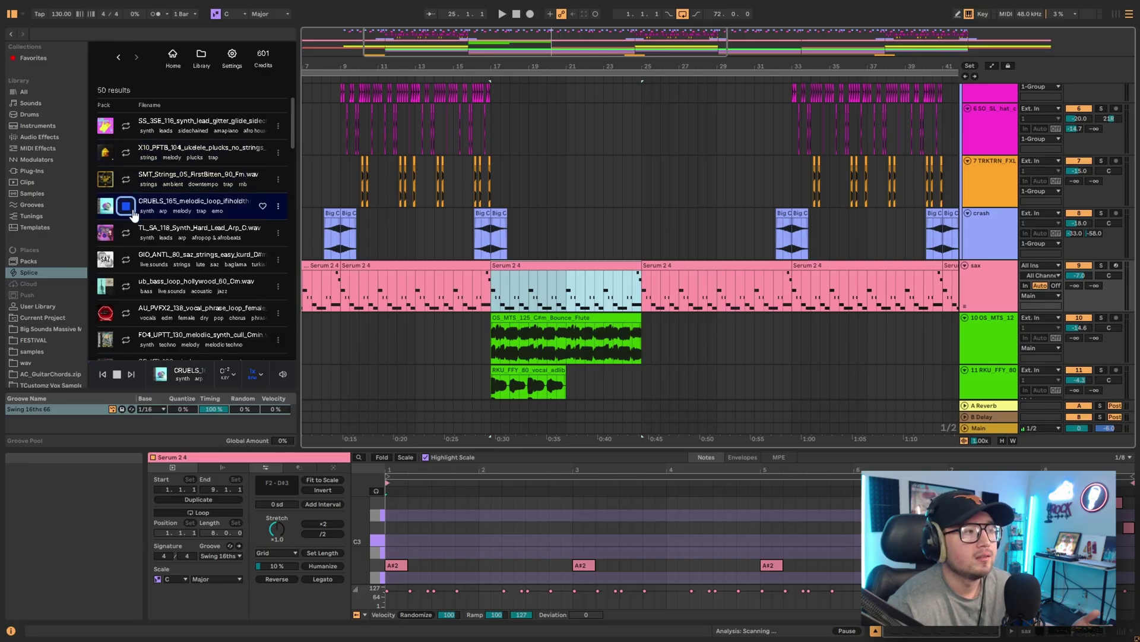
scroll(134, 215, "down", 1)
left_click(126, 149)
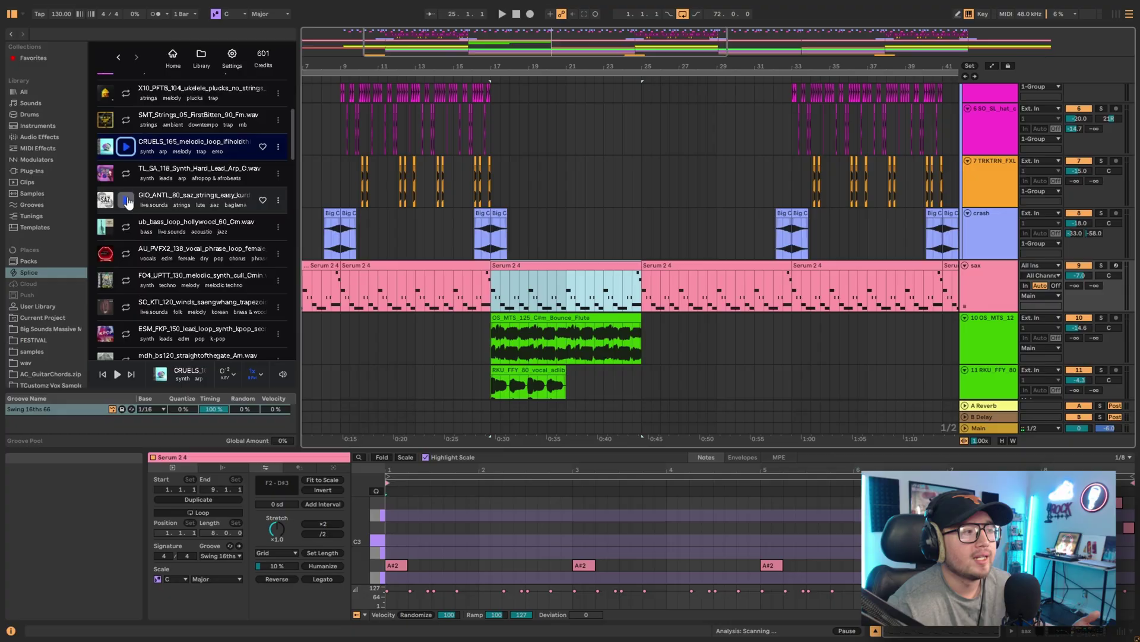
left_click(127, 201)
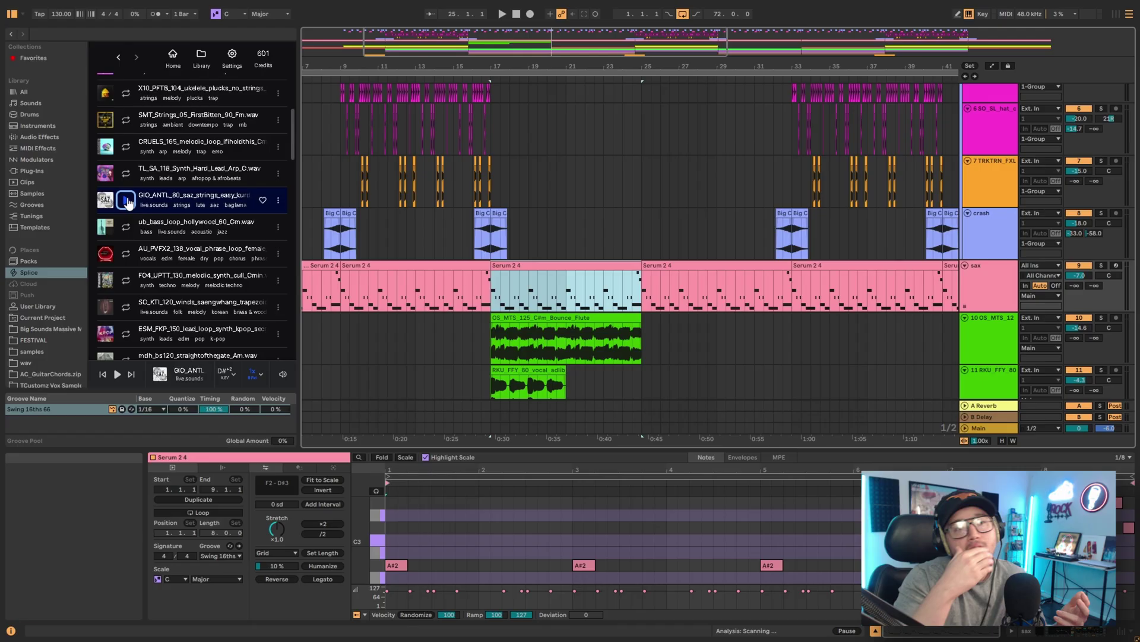
Check the Transpose and Timestretch popups, then run Search with Sound limited to Drums.
scroll(127, 202, "down", 3)
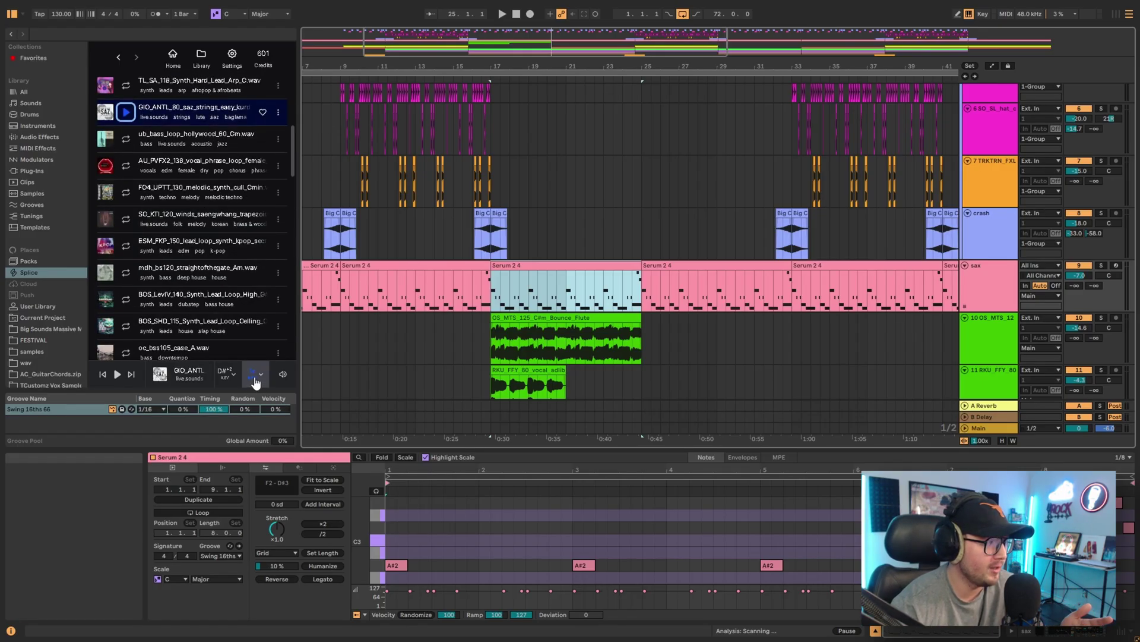
left_click(225, 378)
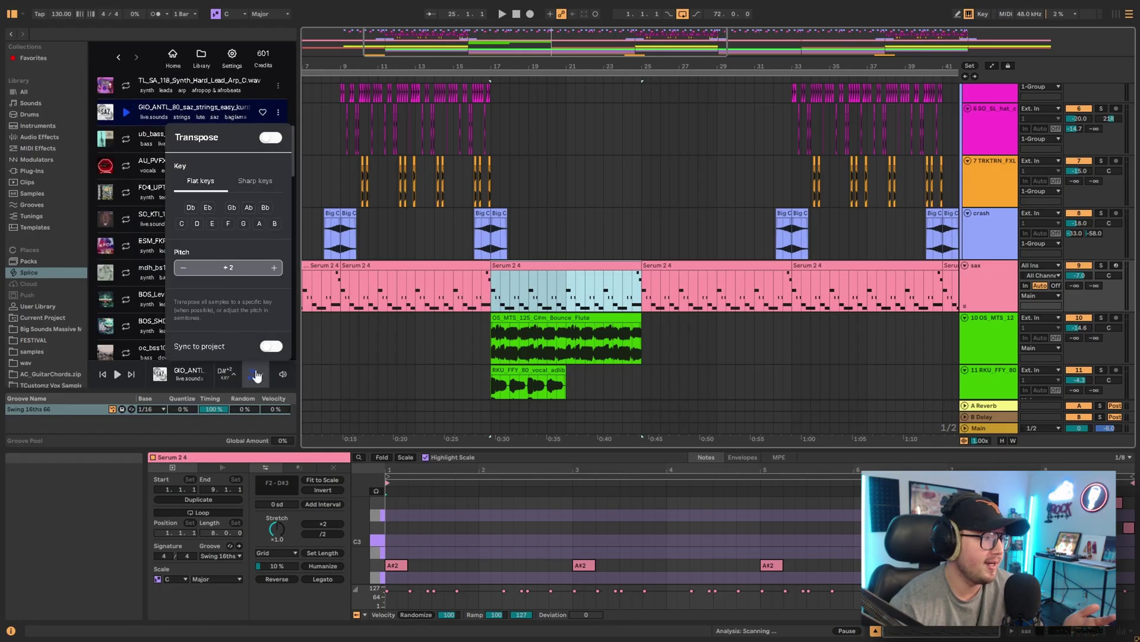
left_click(256, 374)
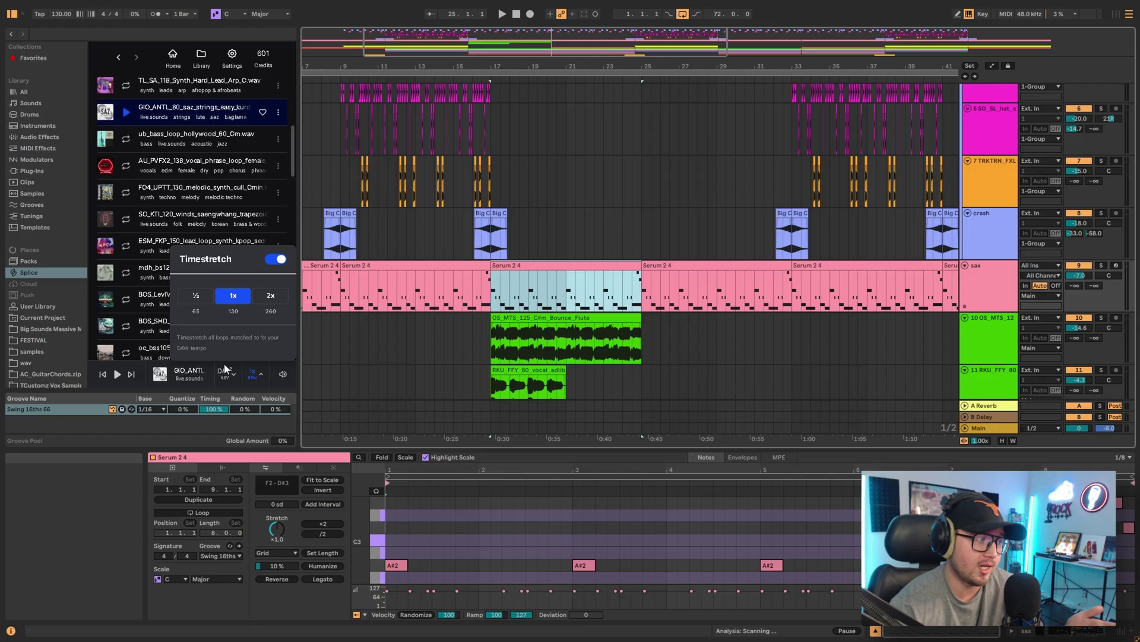
left_click(196, 376)
left_click(194, 145)
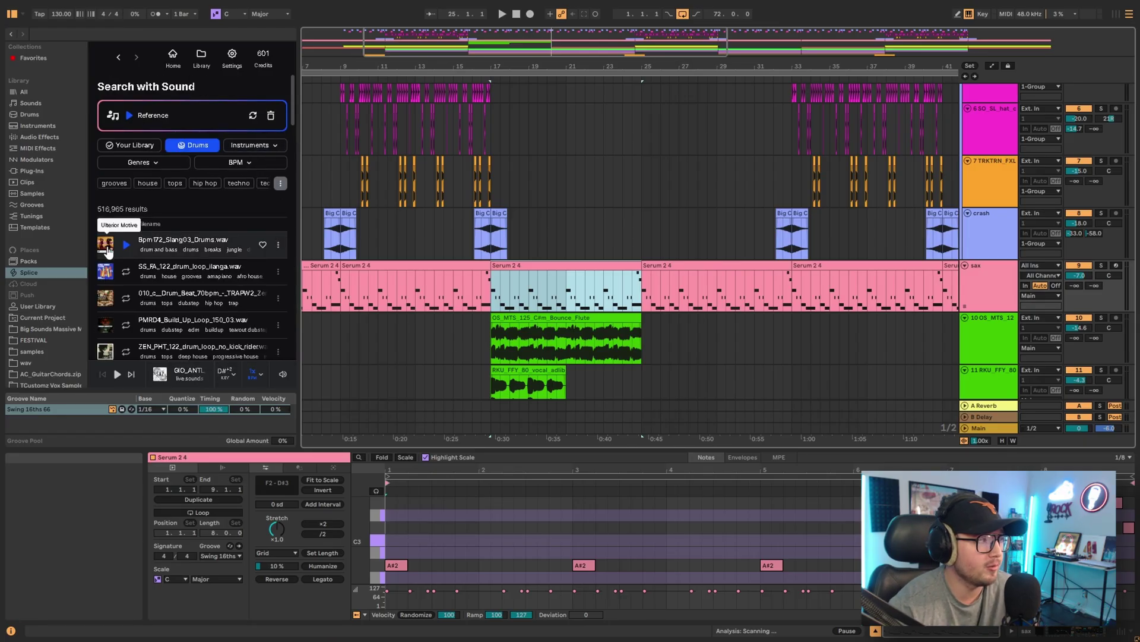
Audition the first drum result, then filter the Search with Sound matches to vocals.
left_click(126, 244)
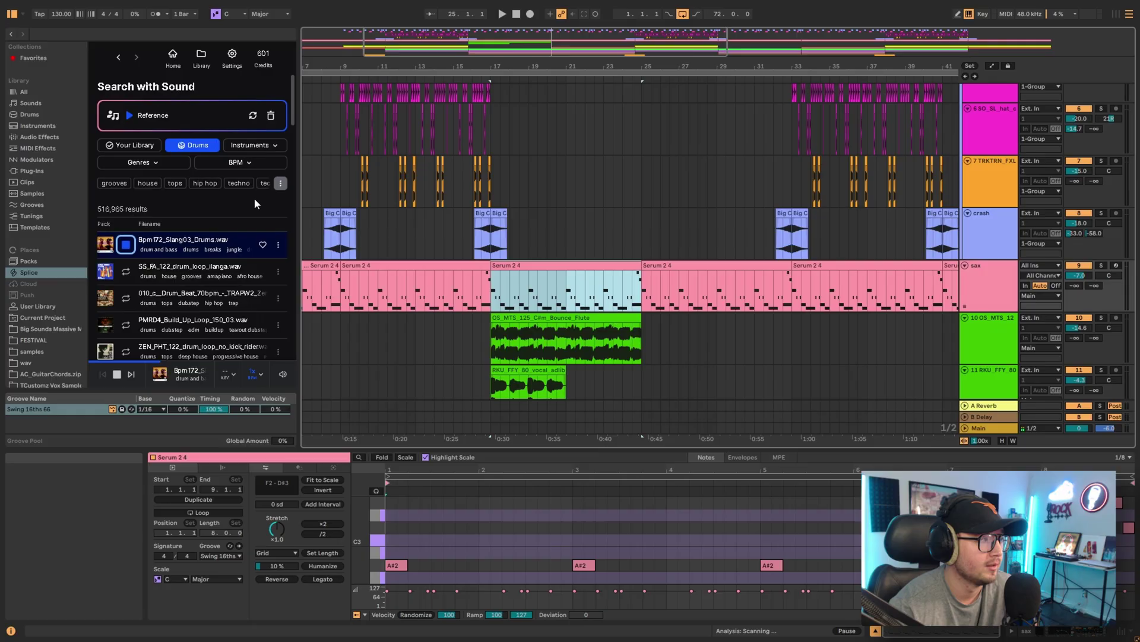
left_click(252, 146)
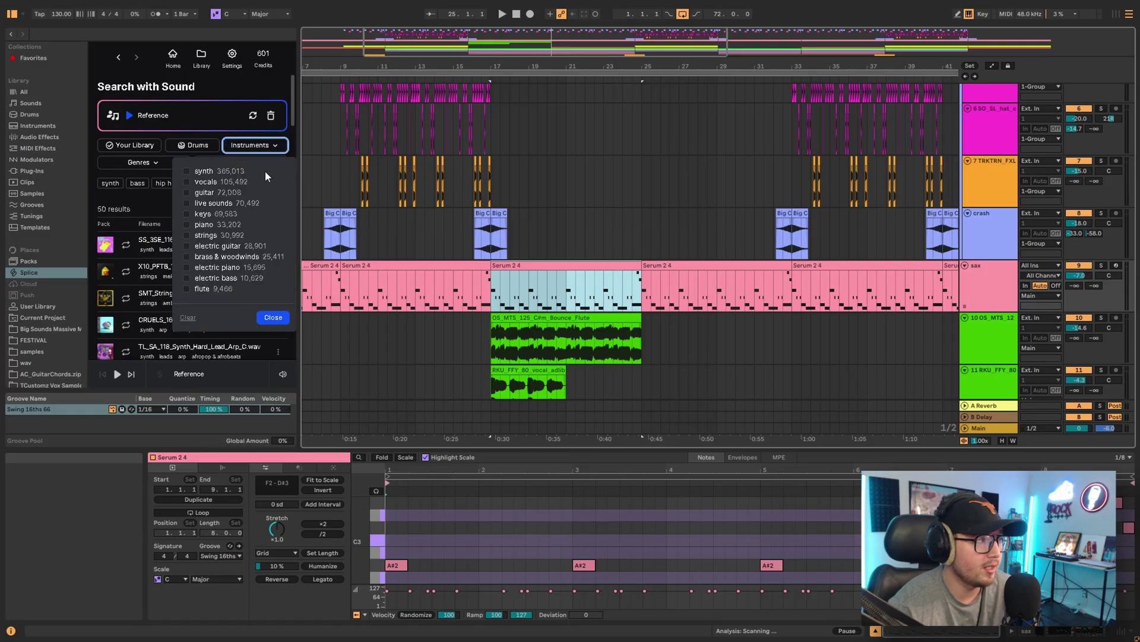
left_click(205, 181)
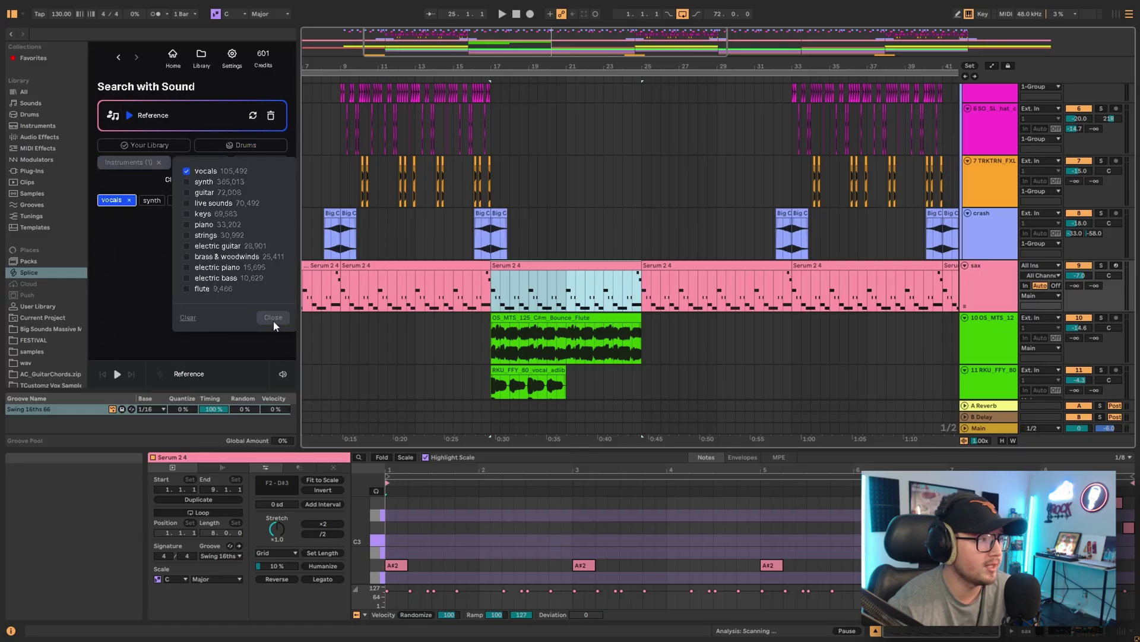
left_click(283, 244)
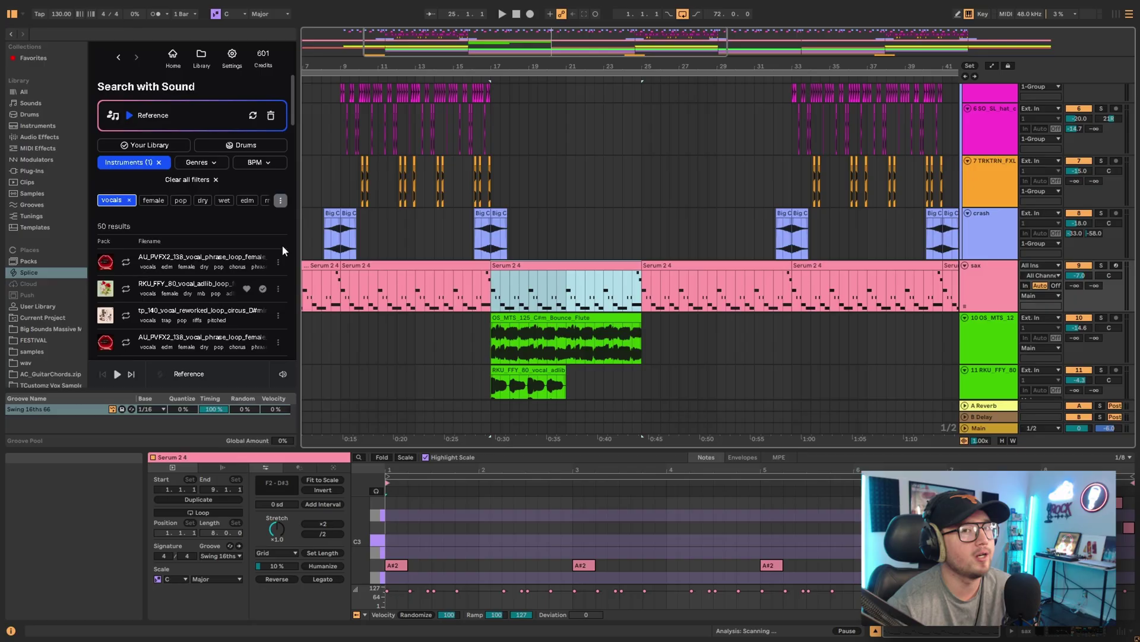
Audition several vocal loops, favourite the purple vocal chop loop, then clear the vocals filter.
left_click(125, 263)
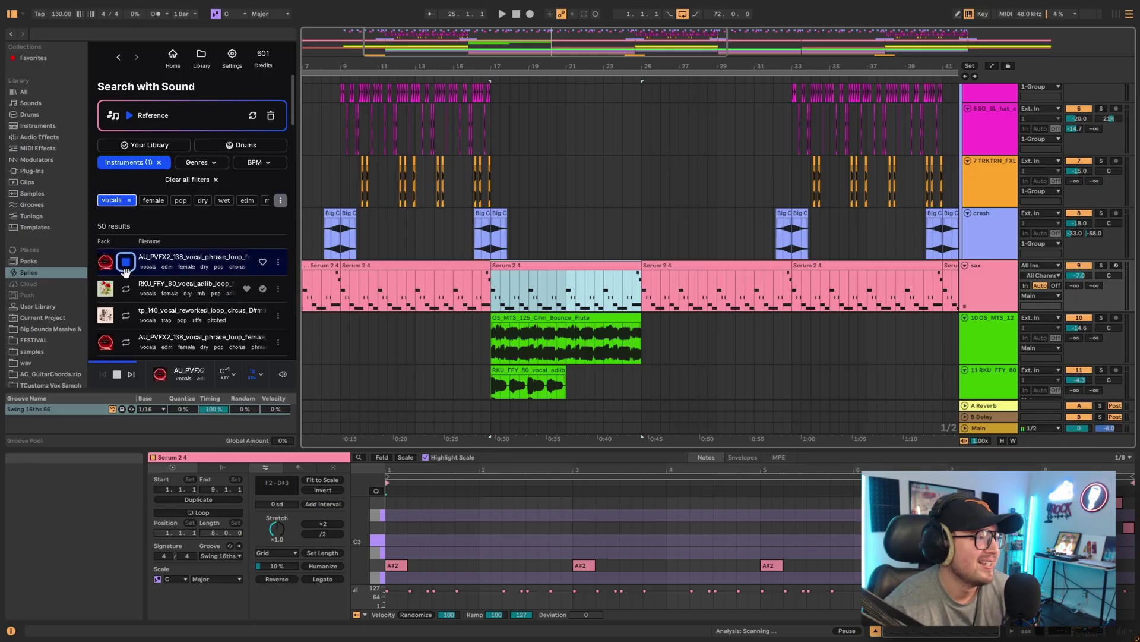
scroll(125, 270, "down", 4)
left_click(126, 197)
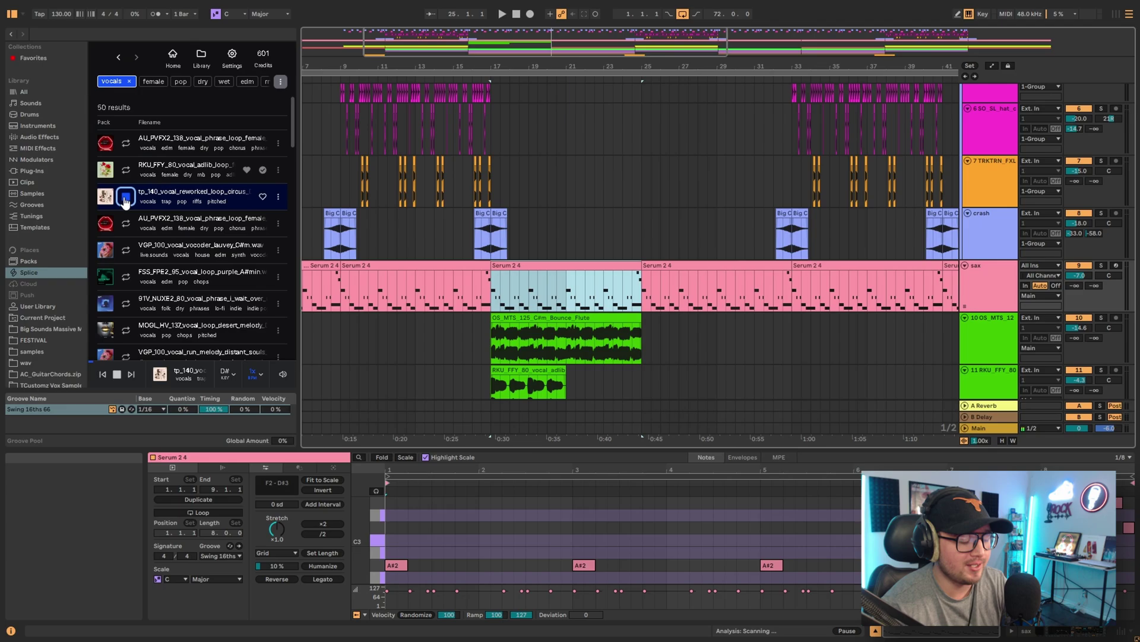
left_click(125, 223)
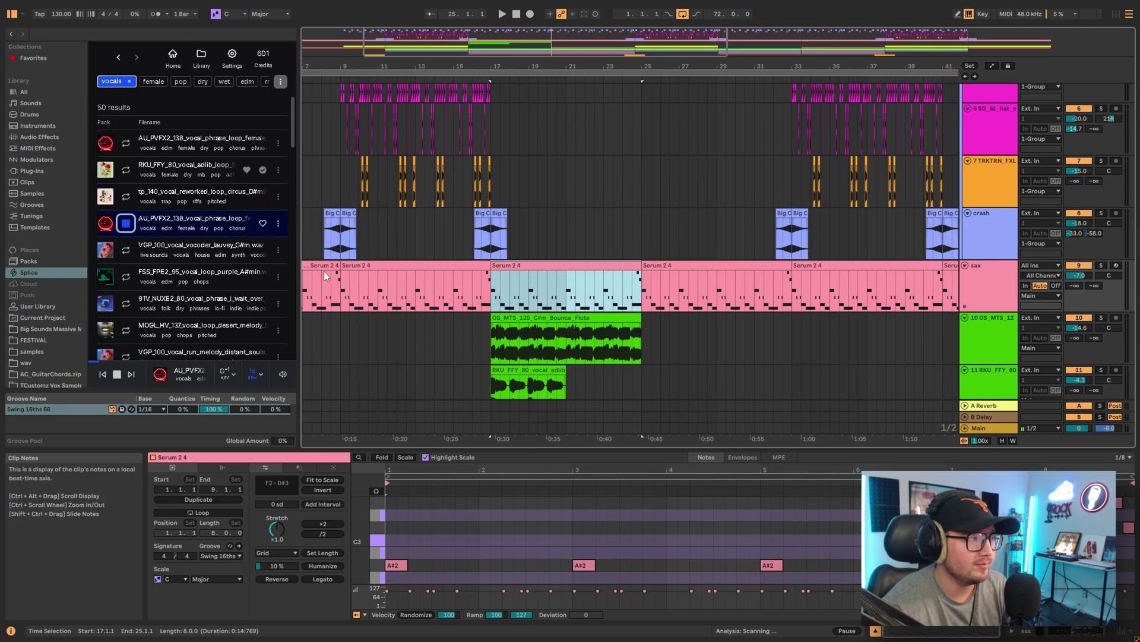
key("Down")
key("Down")
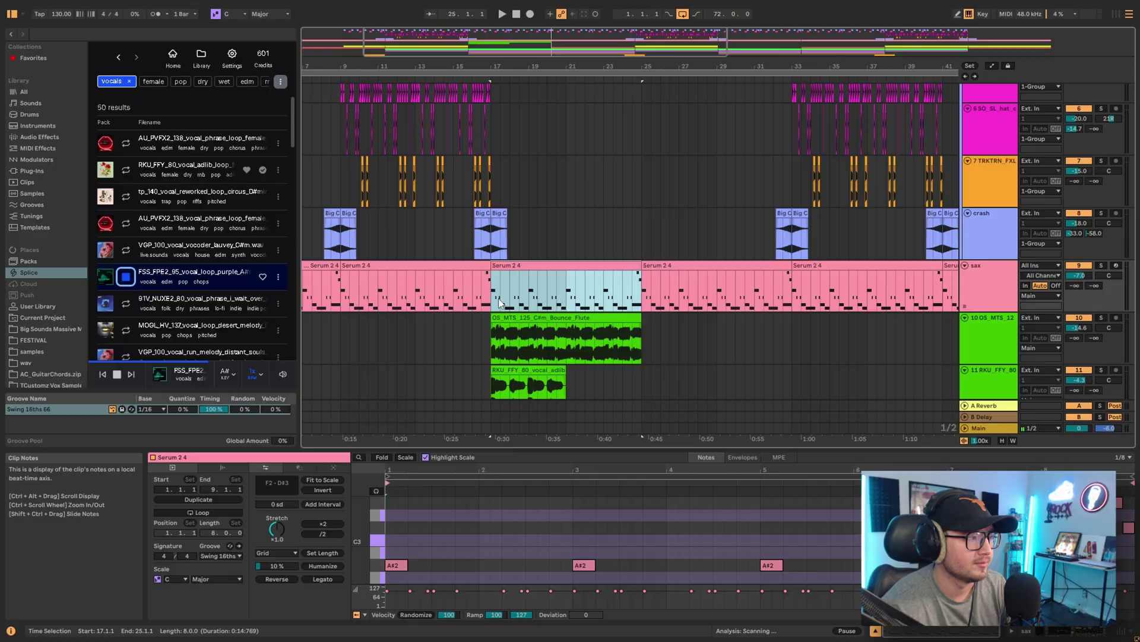
left_click(263, 276)
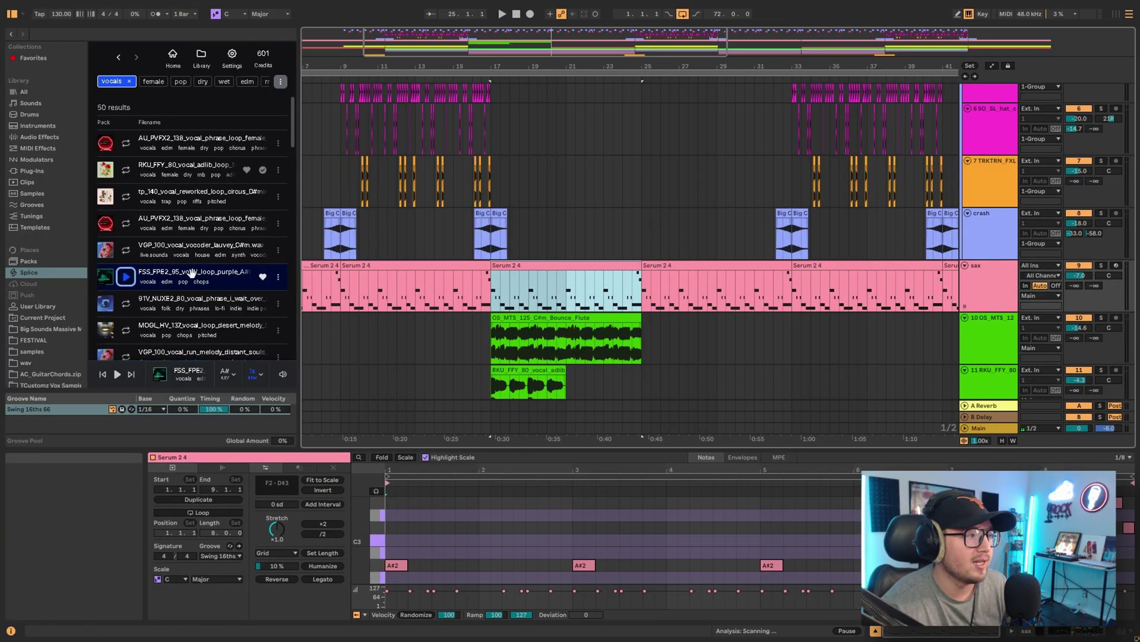
key("Down")
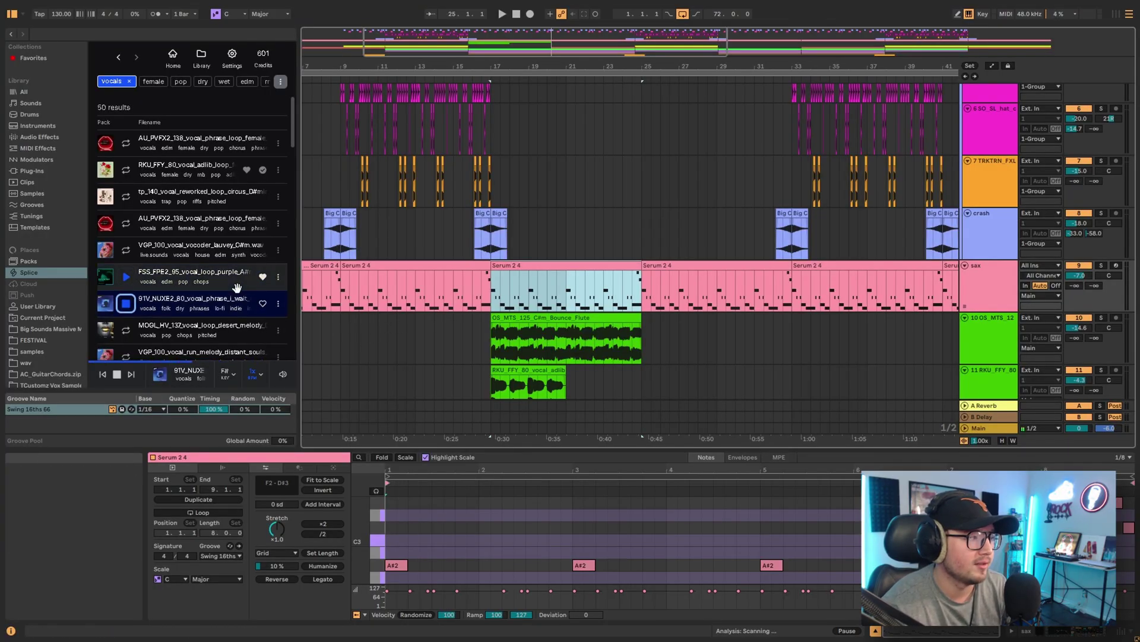
key("Down")
scroll(202, 285, "up", 3)
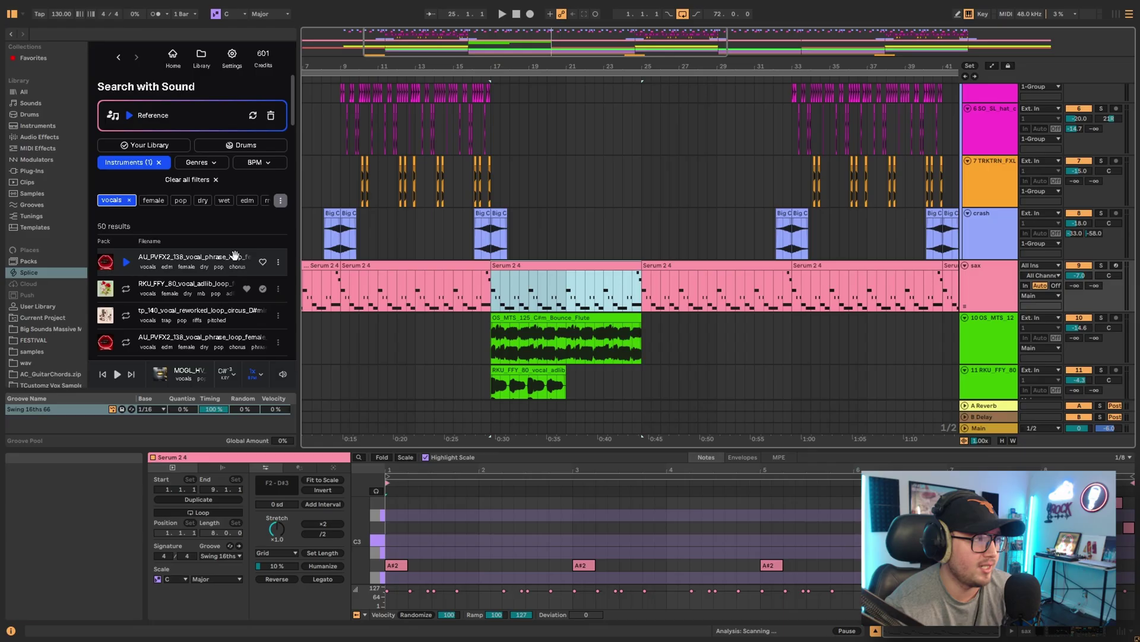
left_click(248, 150)
Filter the Search with Sound matches to guitar under Instruments.
left_click(260, 146)
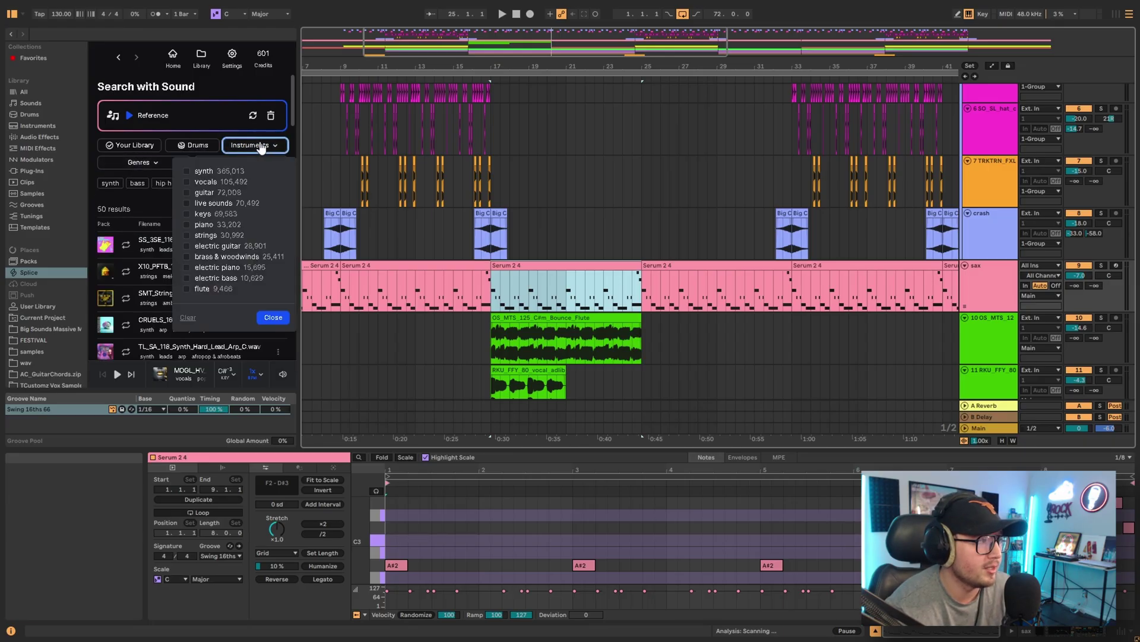
left_click(207, 192)
left_click(273, 318)
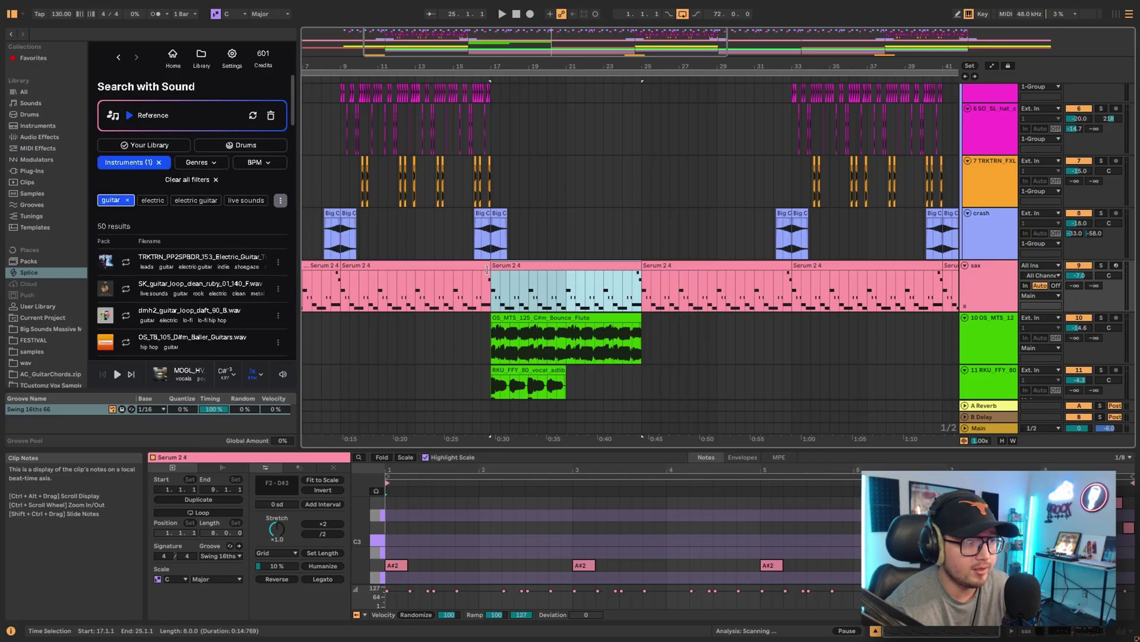
Audition the electric guitar loop and remove the vocal adlib clip from track 11.
left_click(511, 263)
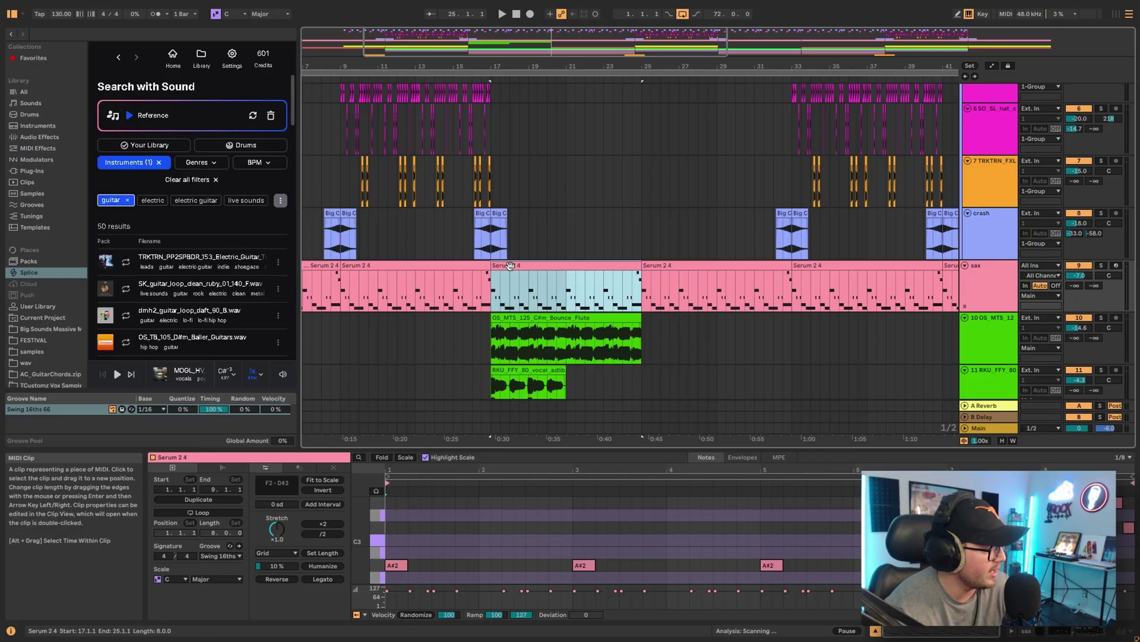
left_click(125, 261)
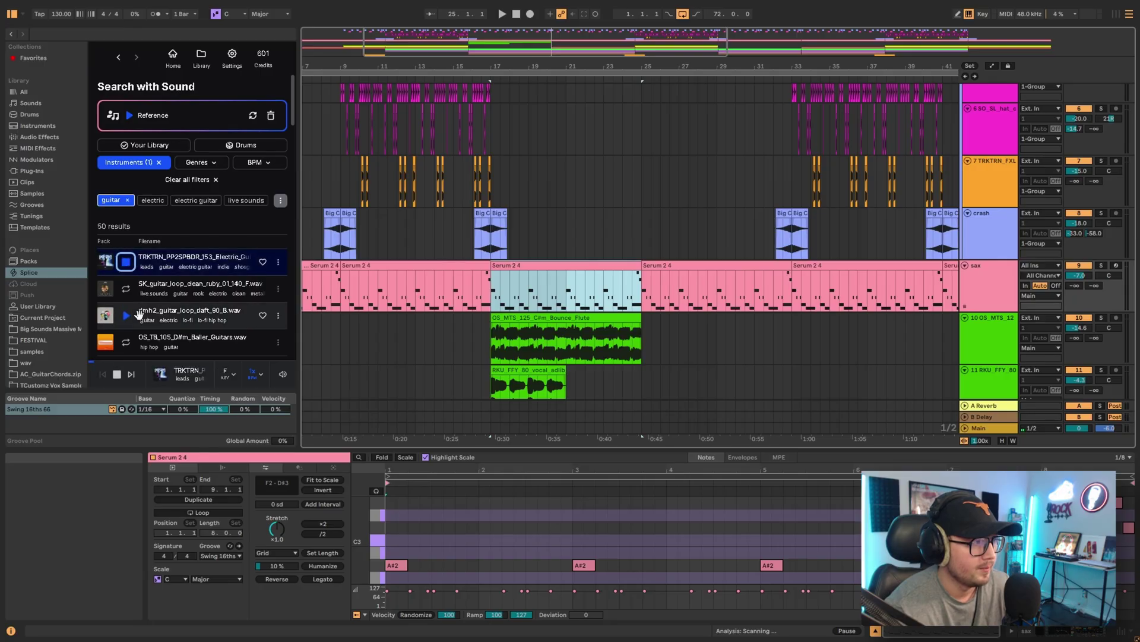
left_click(130, 267)
key("ctrl+z")
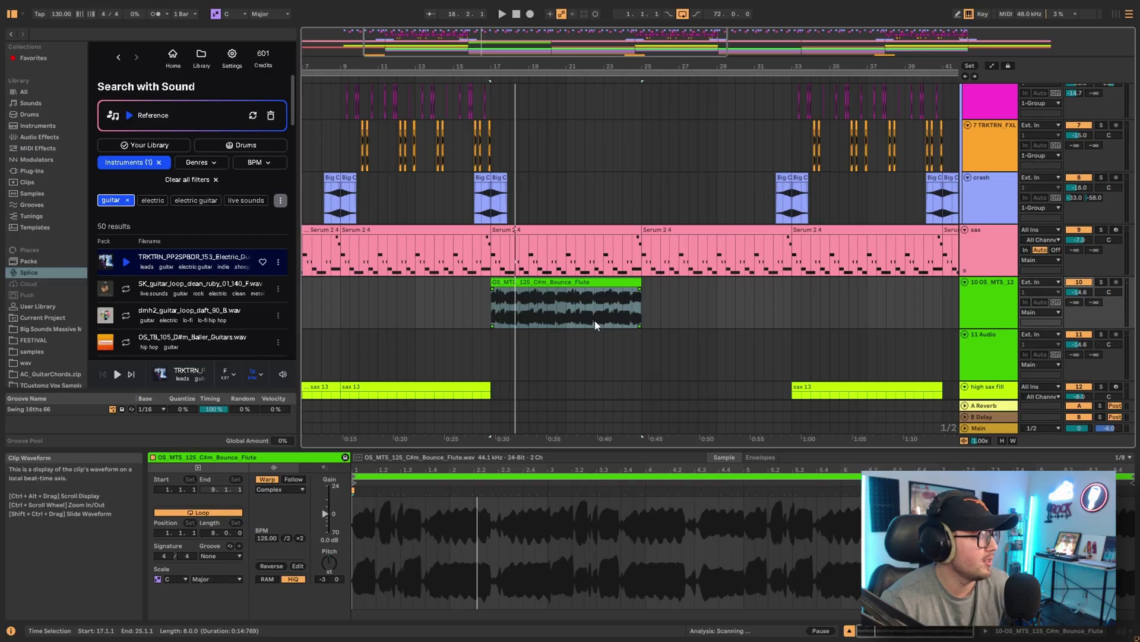
Open the HipHop Drums collection from the Splice Library.
left_click(172, 55)
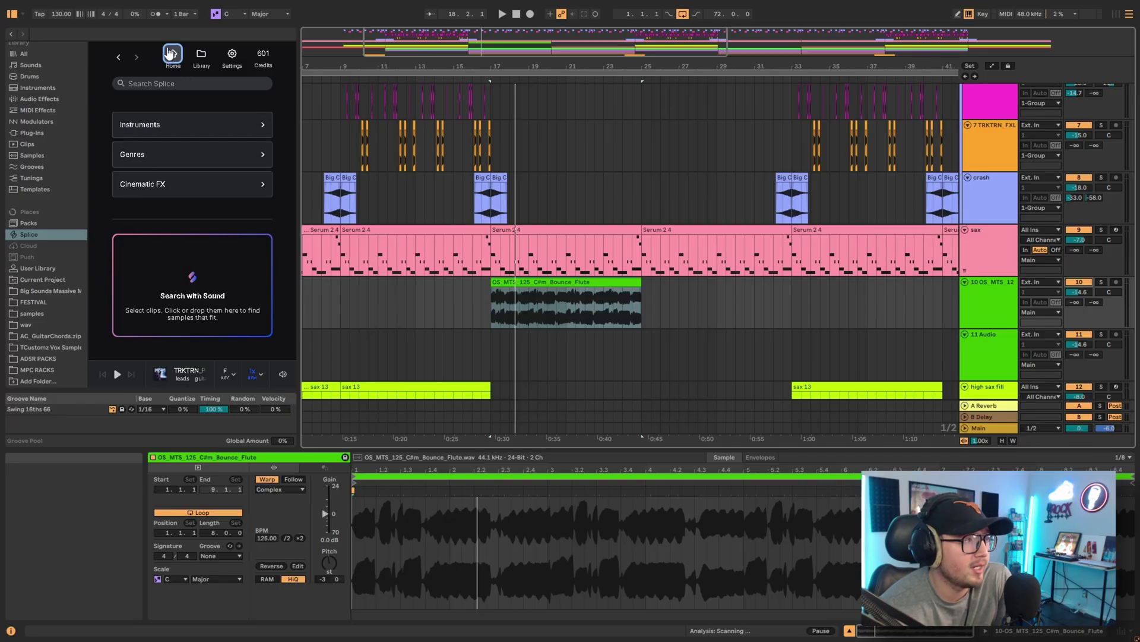
left_click(201, 55)
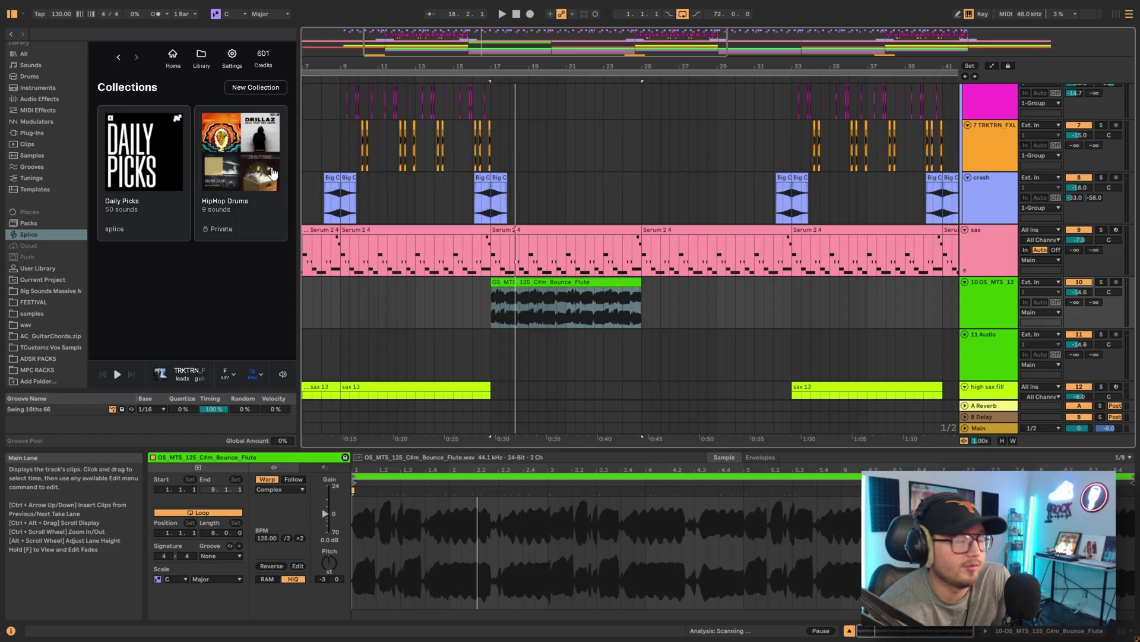
left_click(238, 161)
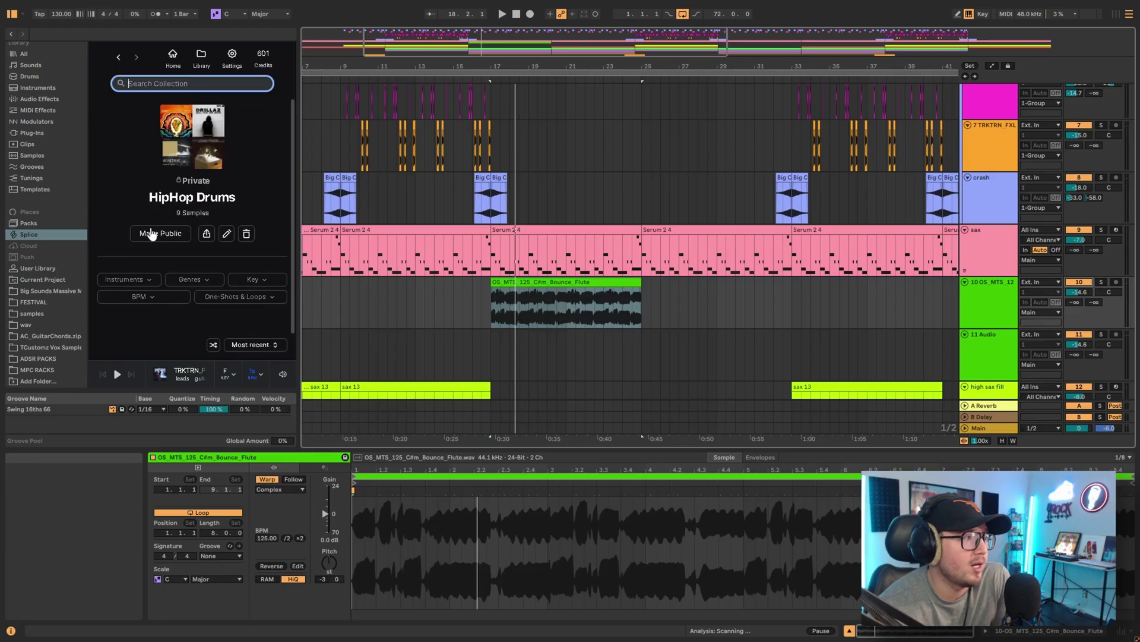
Audition the hi-hat, snare and drum one-shots, then return to the Collections page.
scroll(190, 196, "down", 4)
left_click(125, 124)
left_click(125, 152)
left_click(125, 178)
left_click(126, 205)
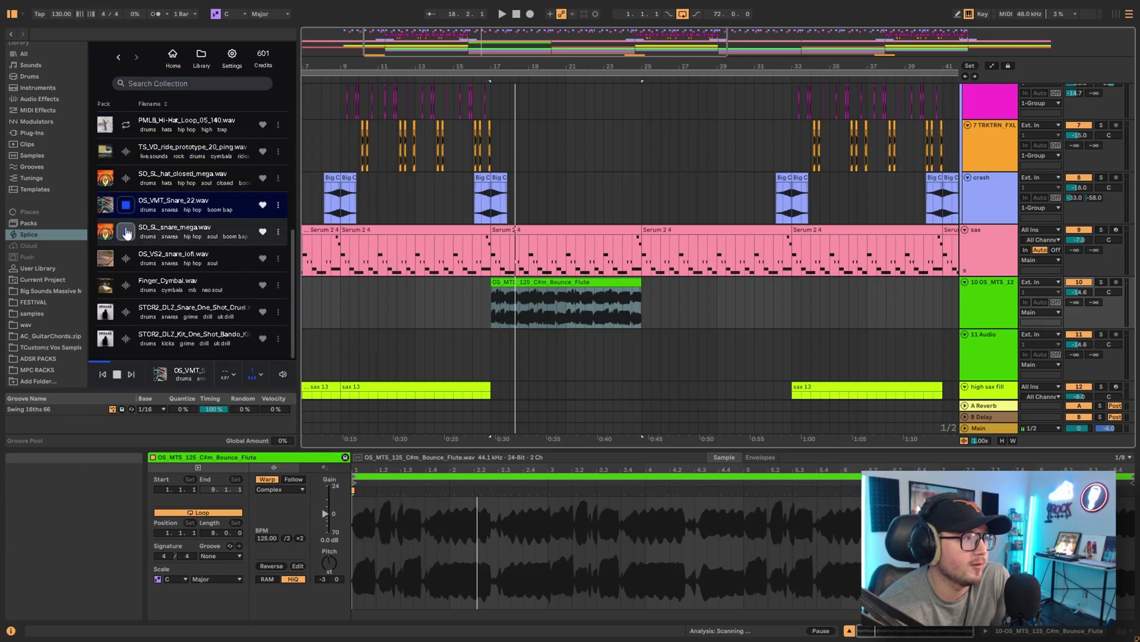
left_click(125, 258)
left_click(125, 286)
left_click(125, 312)
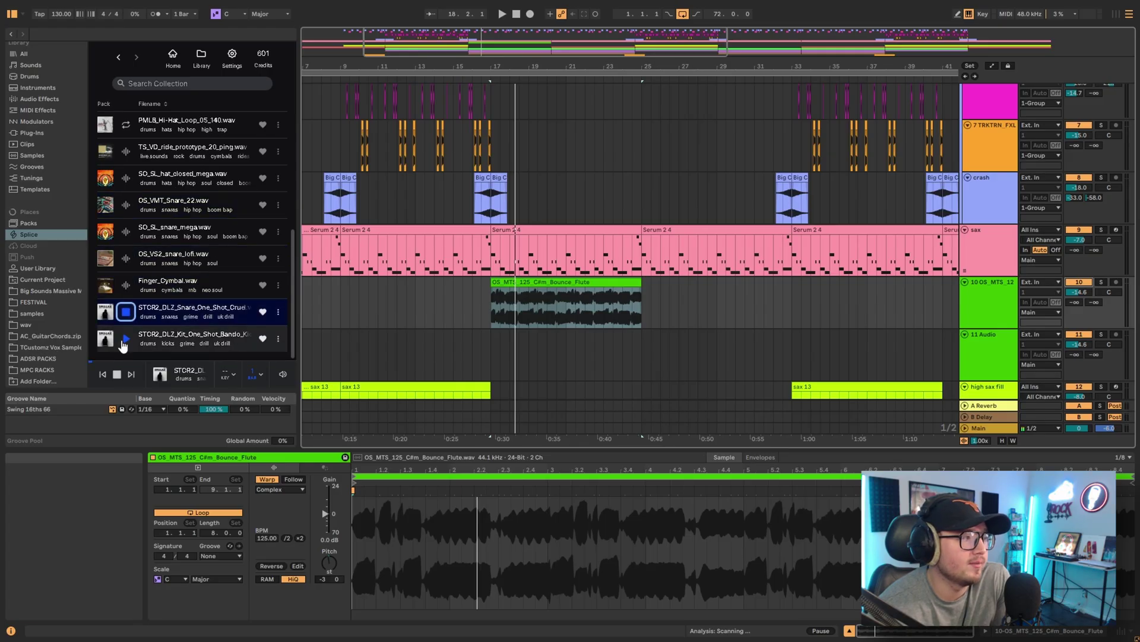
left_click(126, 338)
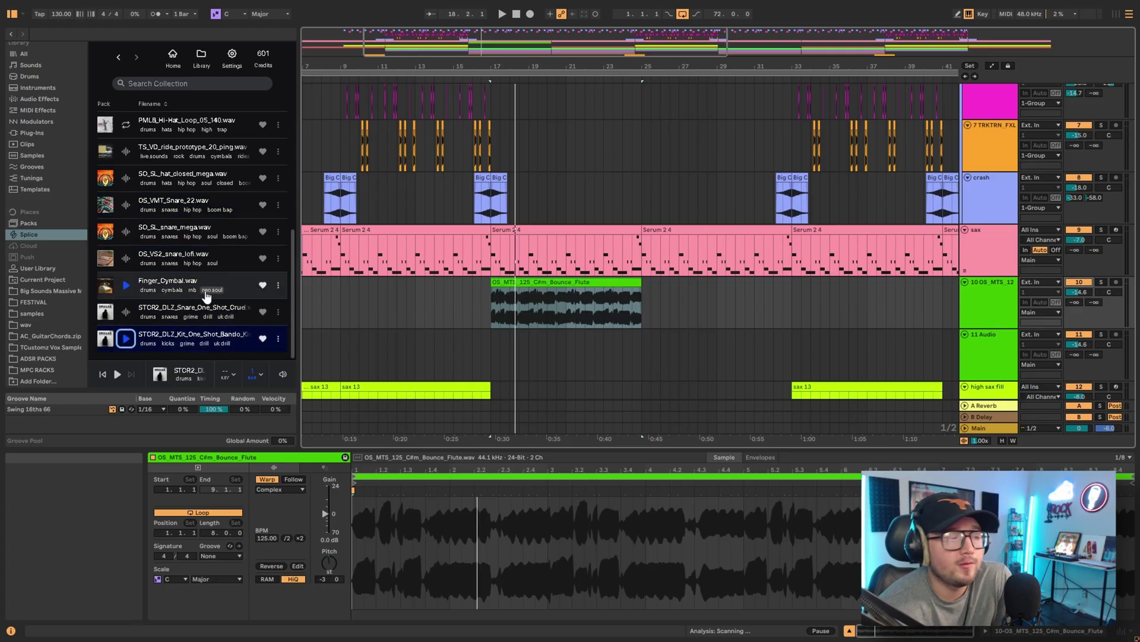
scroll(145, 237, "up", 5)
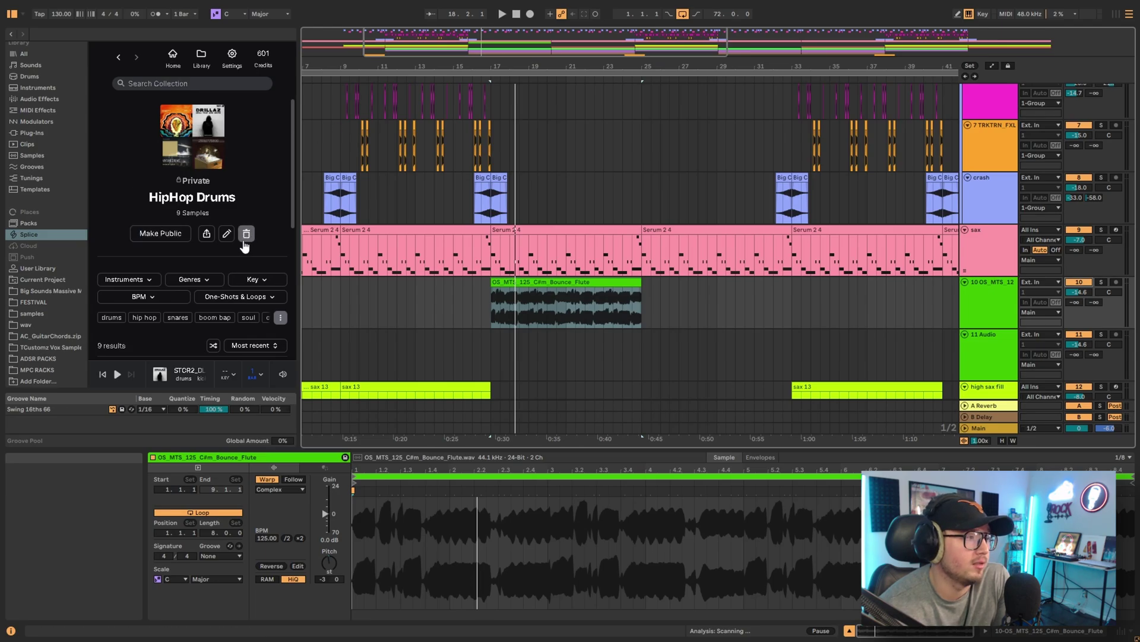
left_click(119, 58)
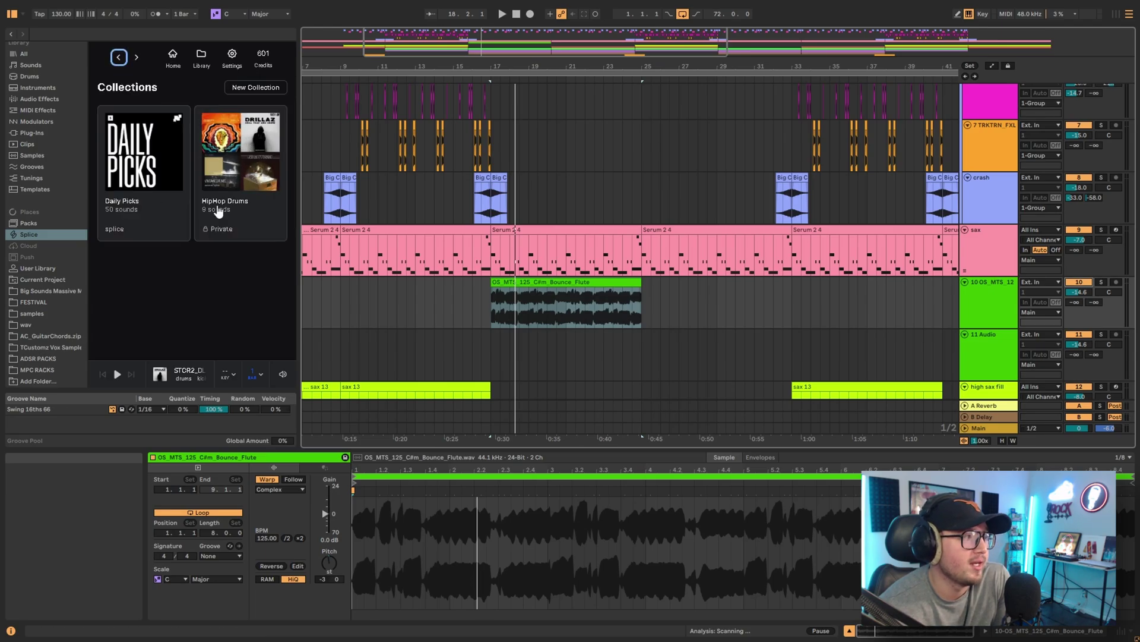